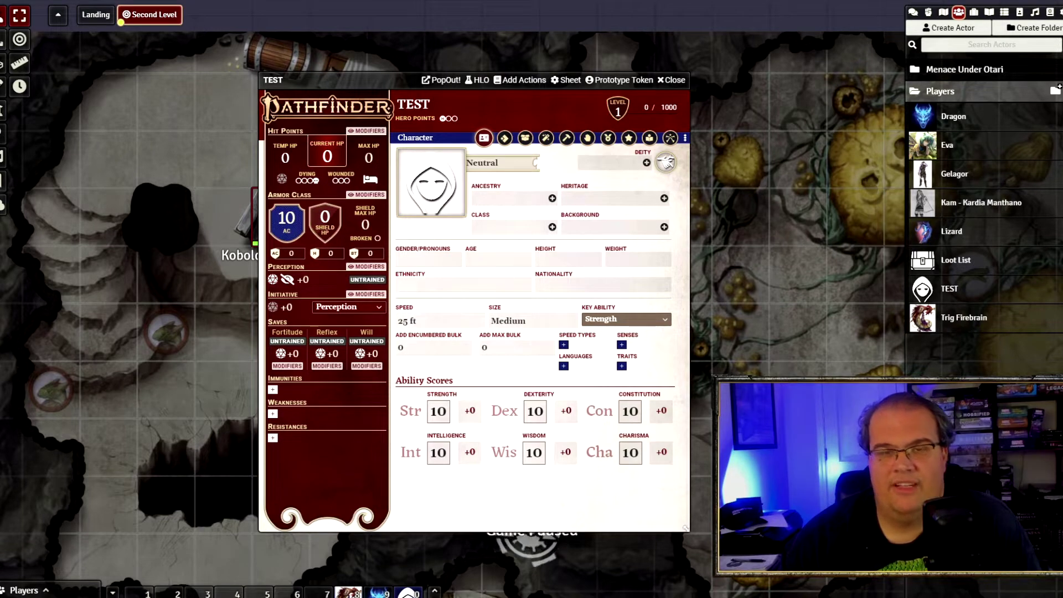
# - Add the Anadi ancestry from the Ancestries compendium to the TEST character
pyautogui.click(551, 197)
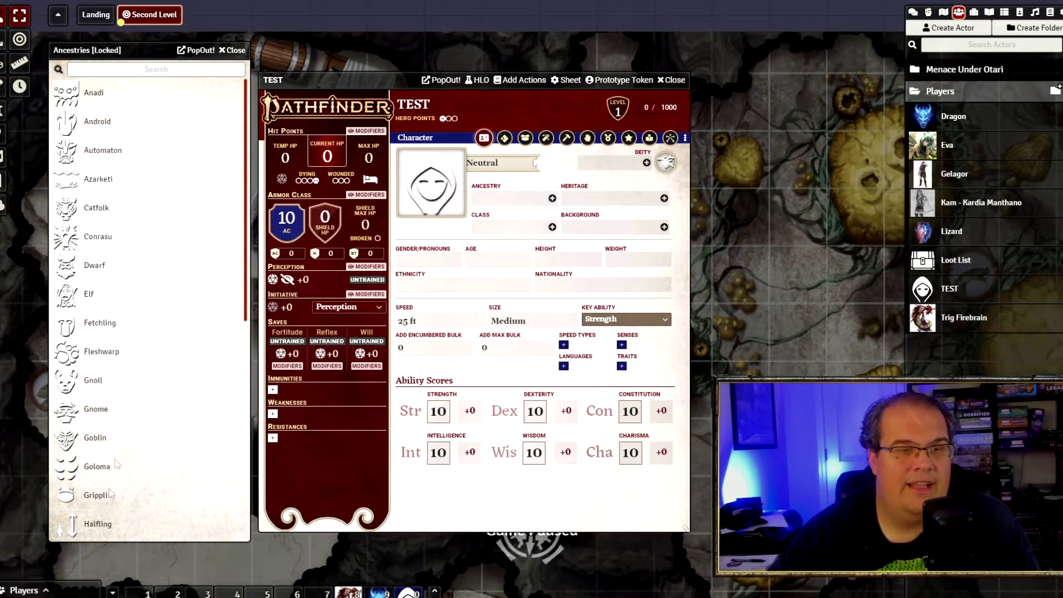
pyautogui.scroll(-4, 135, 349)
pyautogui.scroll(-2, 97, 379)
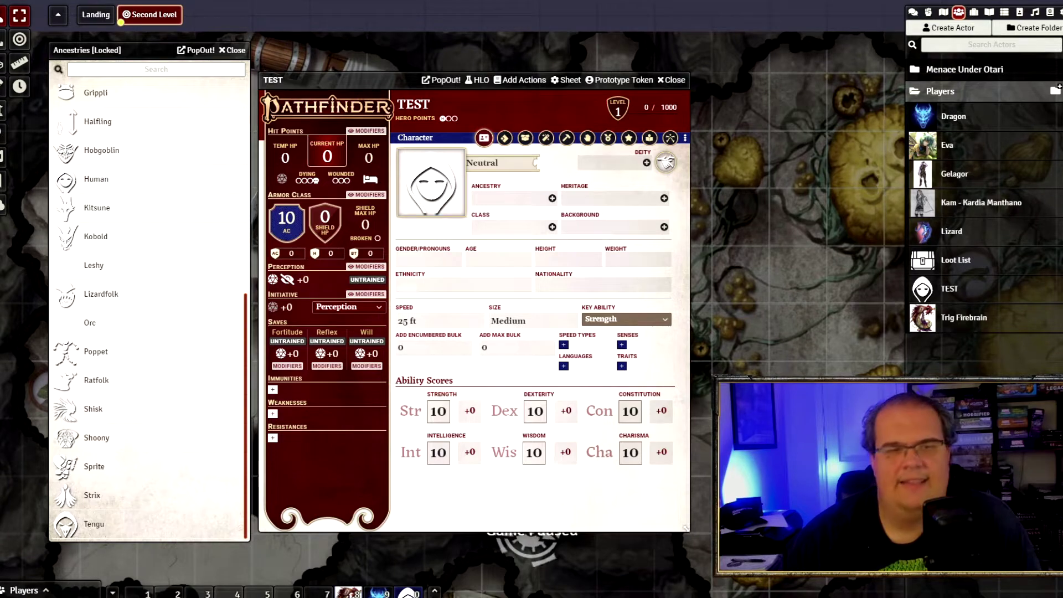
pyautogui.scroll(8, 83, 166)
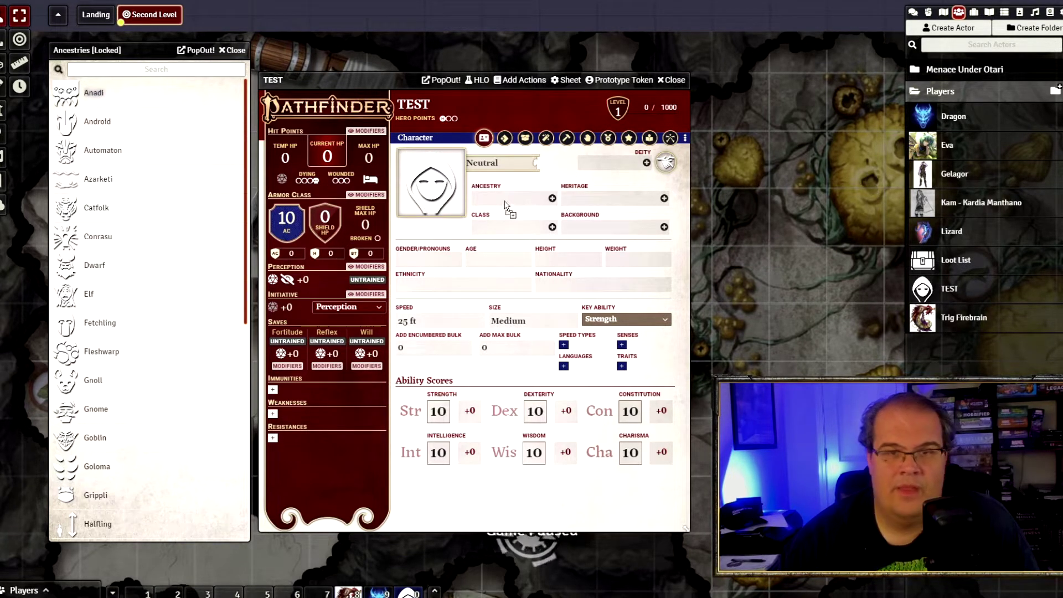
pyautogui.moveTo(607, 242); pyautogui.dragTo(603, 244)
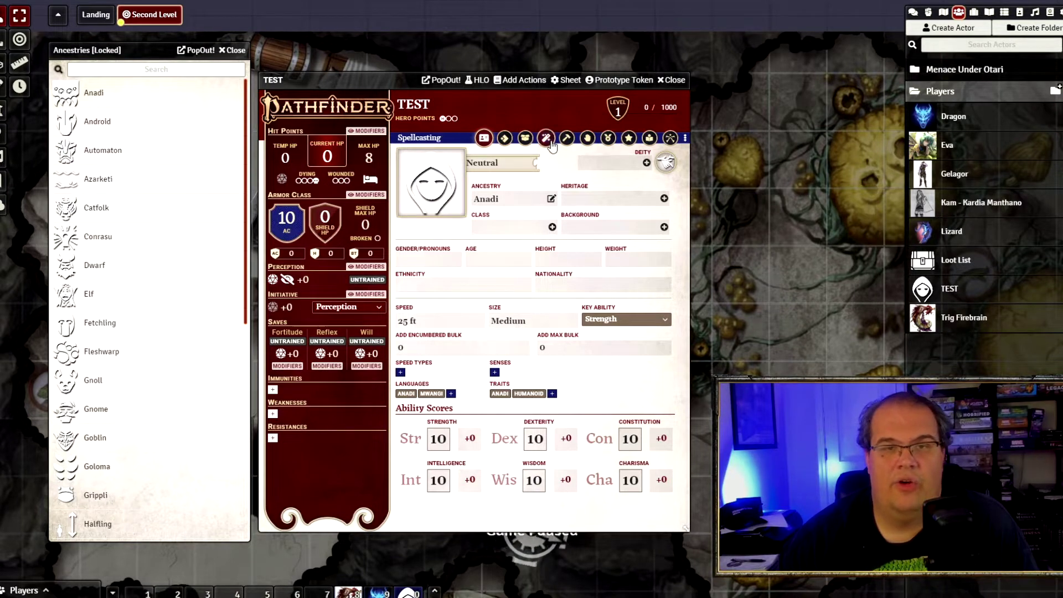
# - Check the granted Change Shape and Fangs feats, then open the Anadi ancestry sheet
pyautogui.click(608, 137)
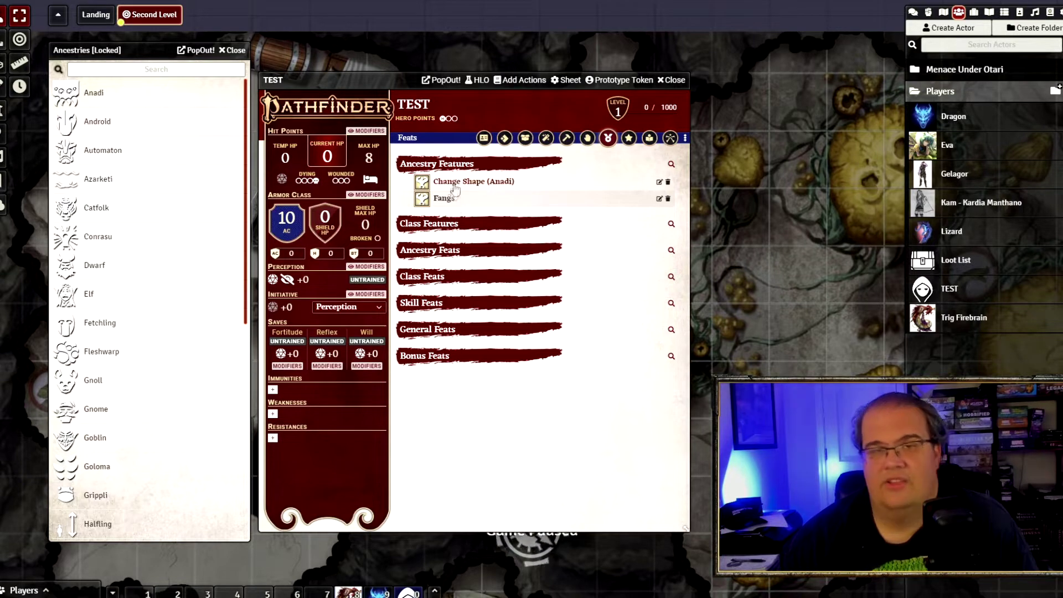
pyautogui.click(483, 138)
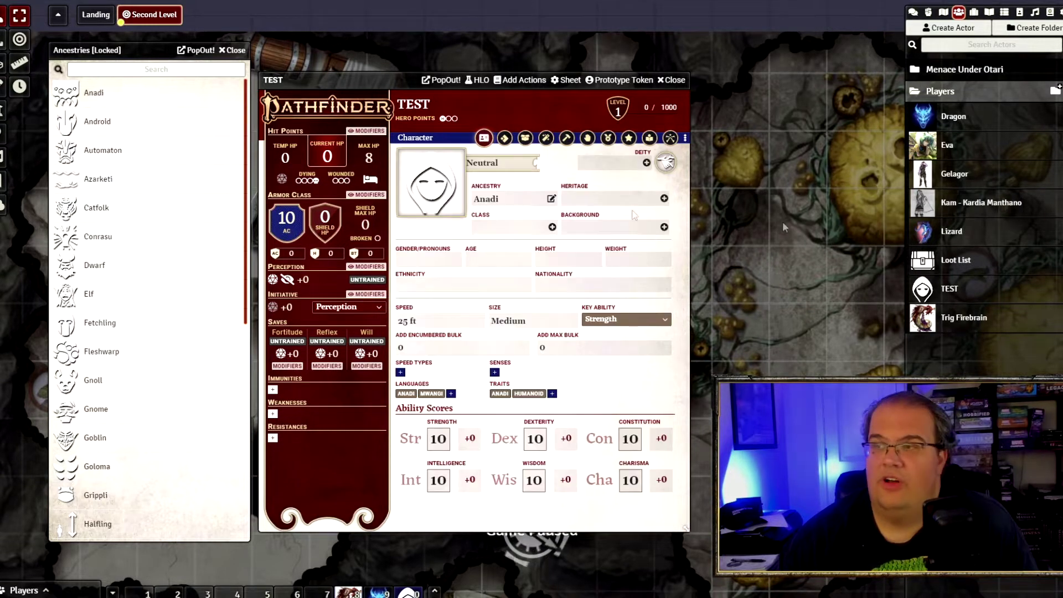
pyautogui.click(93, 93)
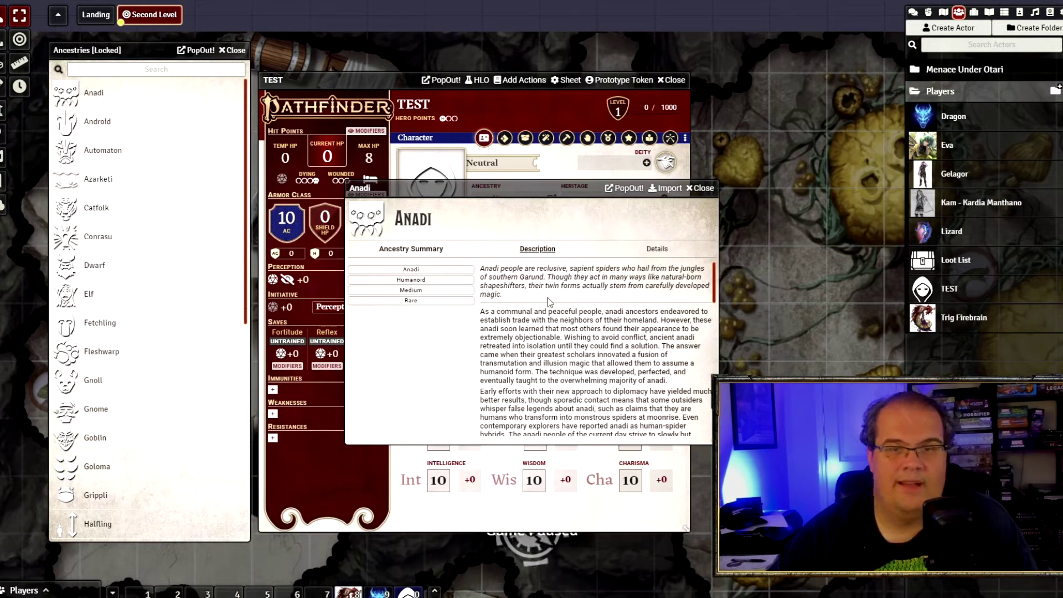
pyautogui.scroll(-8, 533, 343)
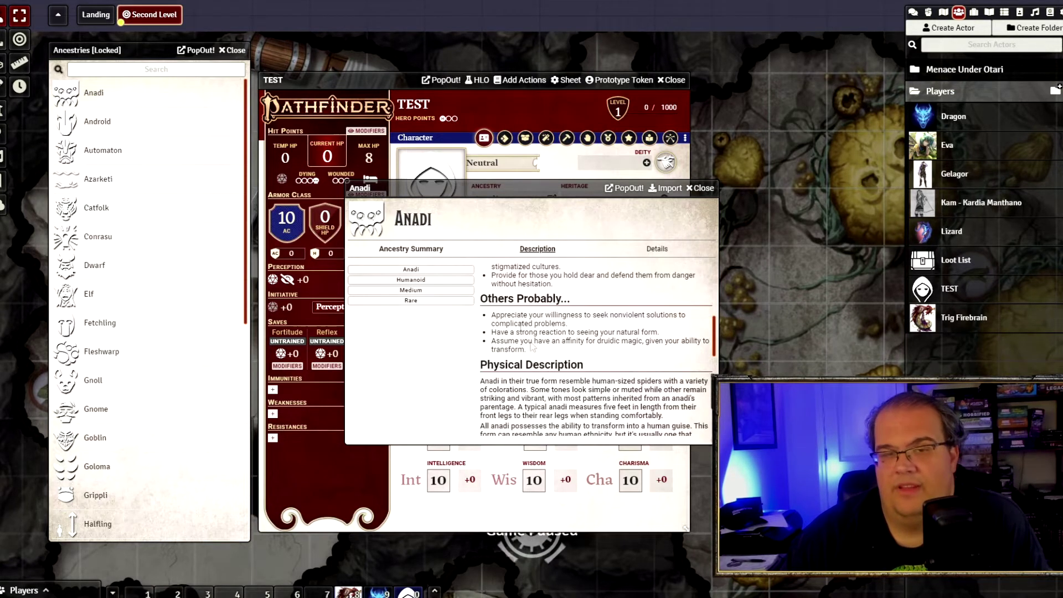
pyautogui.scroll(-10, 521, 299)
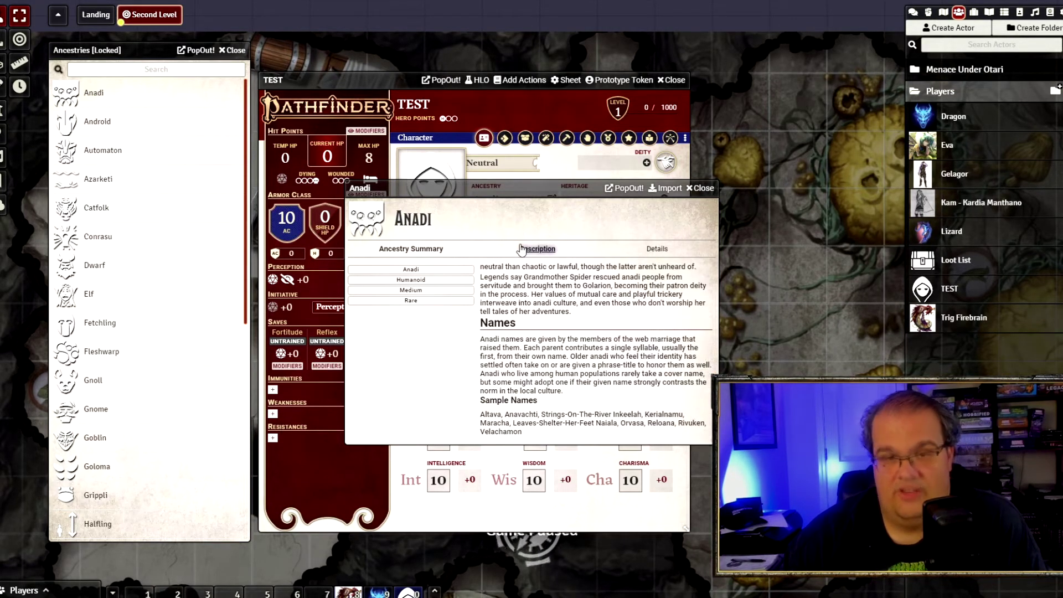
pyautogui.click(655, 250)
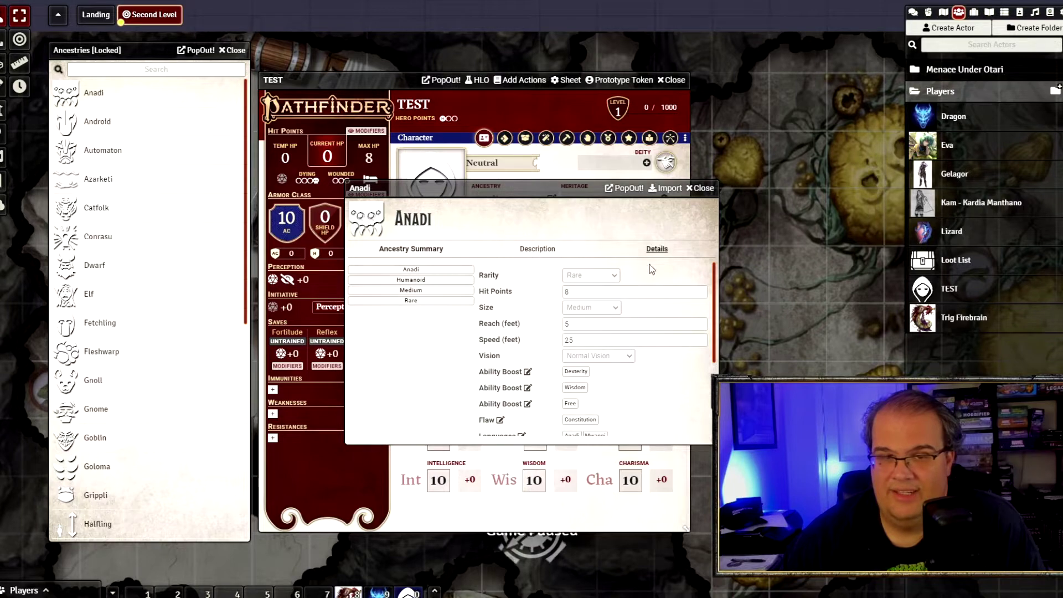
pyautogui.moveTo(454, 187); pyautogui.dragTo(339, 89)
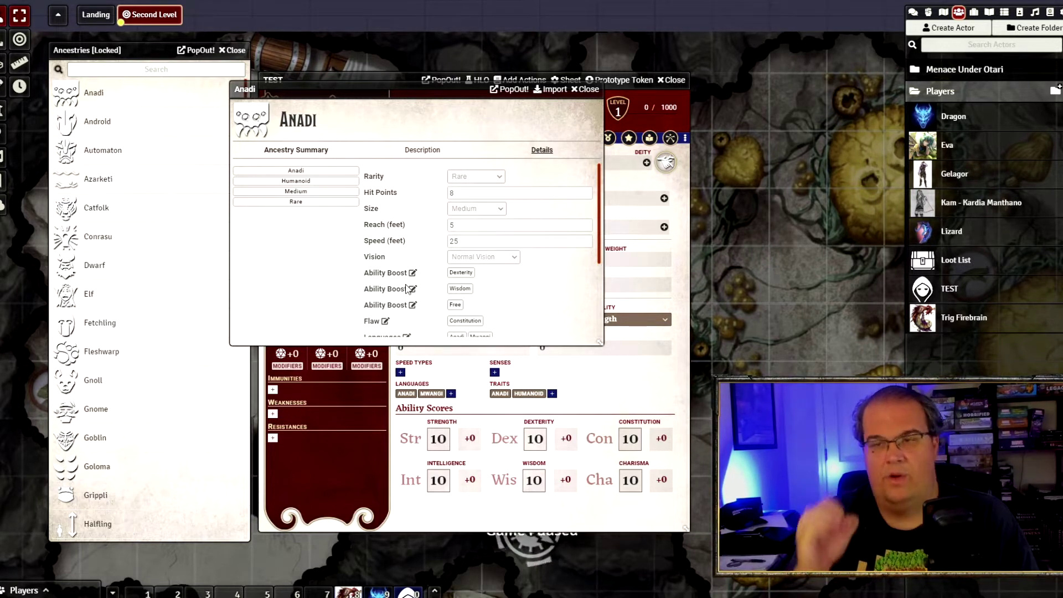
pyautogui.scroll(-2, 427, 279)
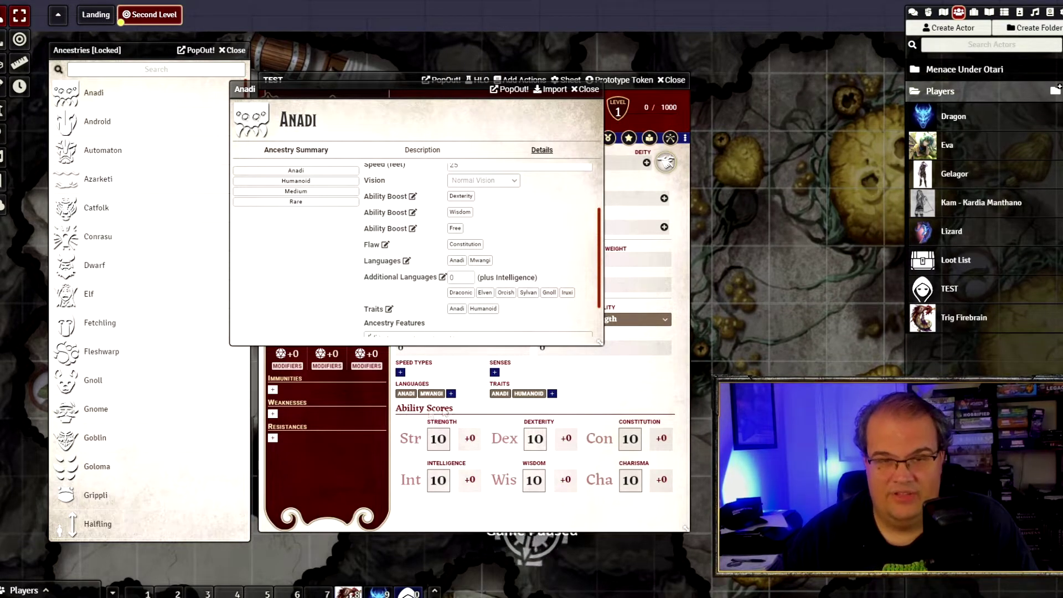
pyautogui.scroll(-1, 459, 282)
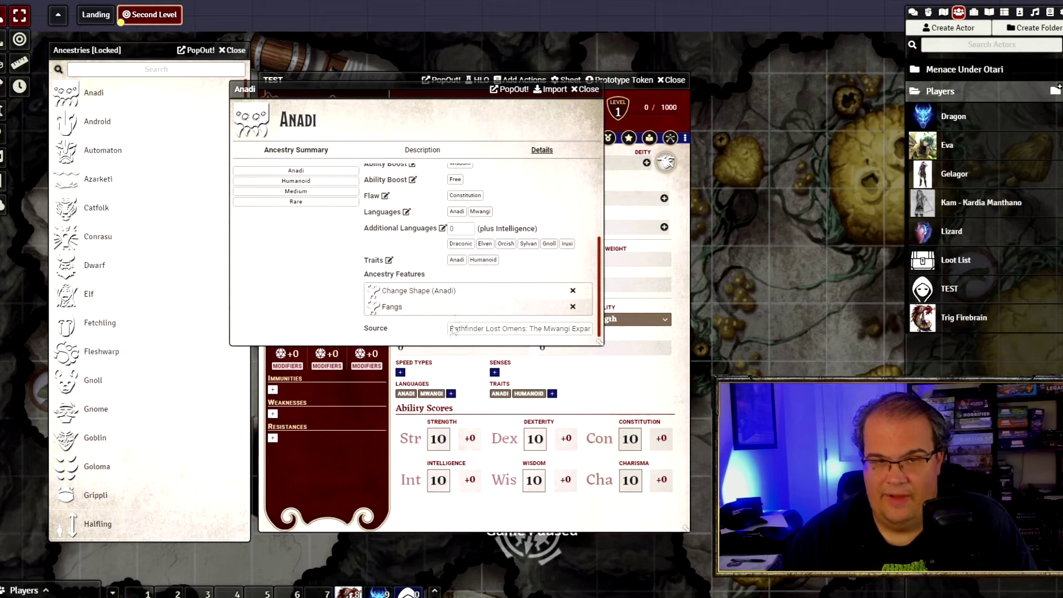
pyautogui.scroll(2, 465, 282)
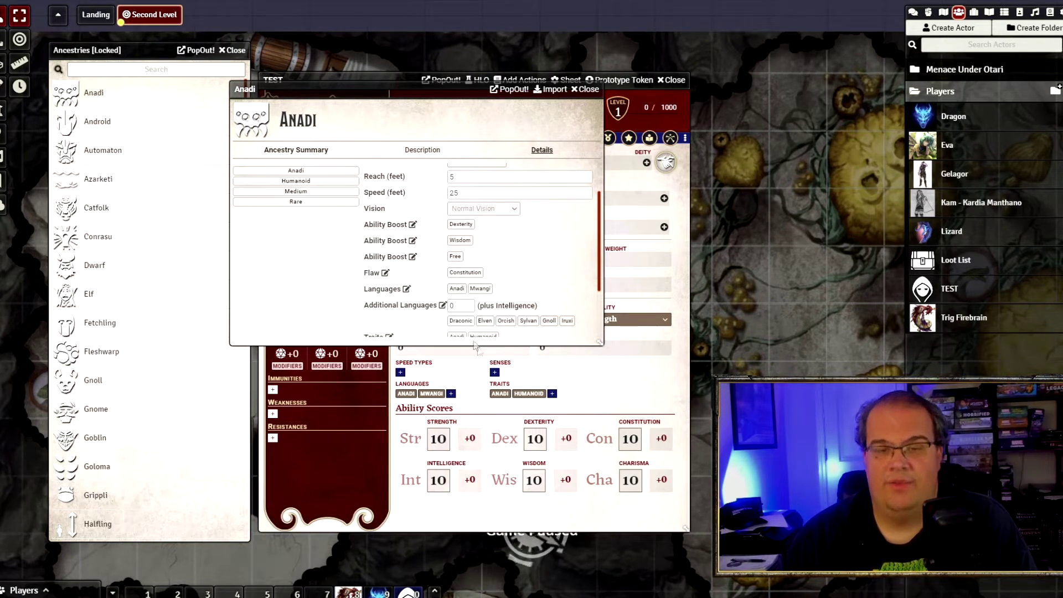
pyautogui.click(535, 440)
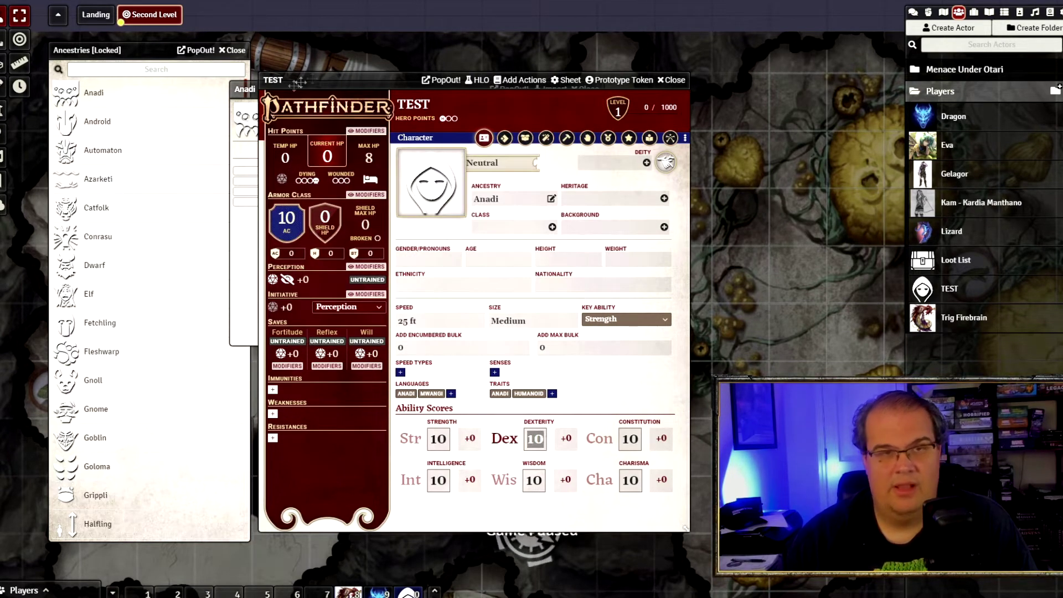
# - Enter Dexterity 12, Wisdom 12, Constitution 8 and Strength 12, then close the Ancestries list
pyautogui.moveTo(237, 90); pyautogui.dragTo(705, 76)
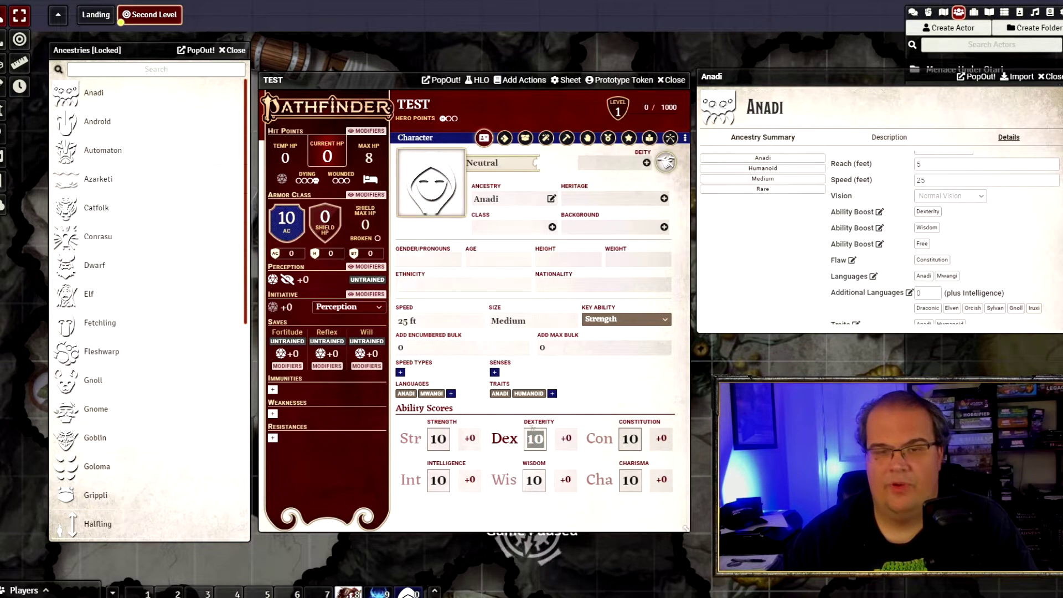
pyautogui.moveTo(536, 439); pyautogui.dragTo(550, 442)
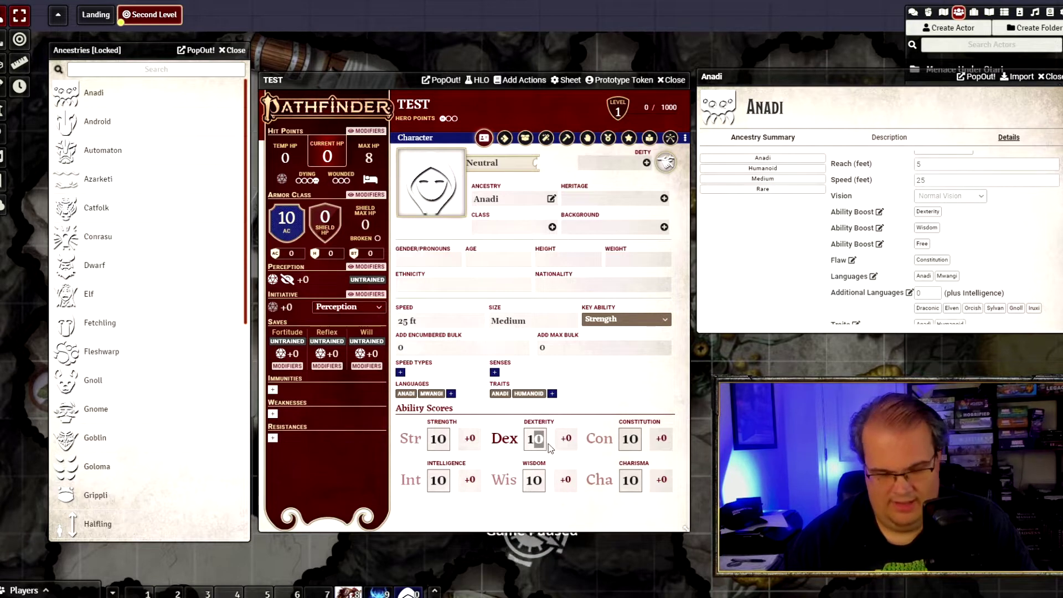
pyautogui.write('2')
pyautogui.click(534, 483)
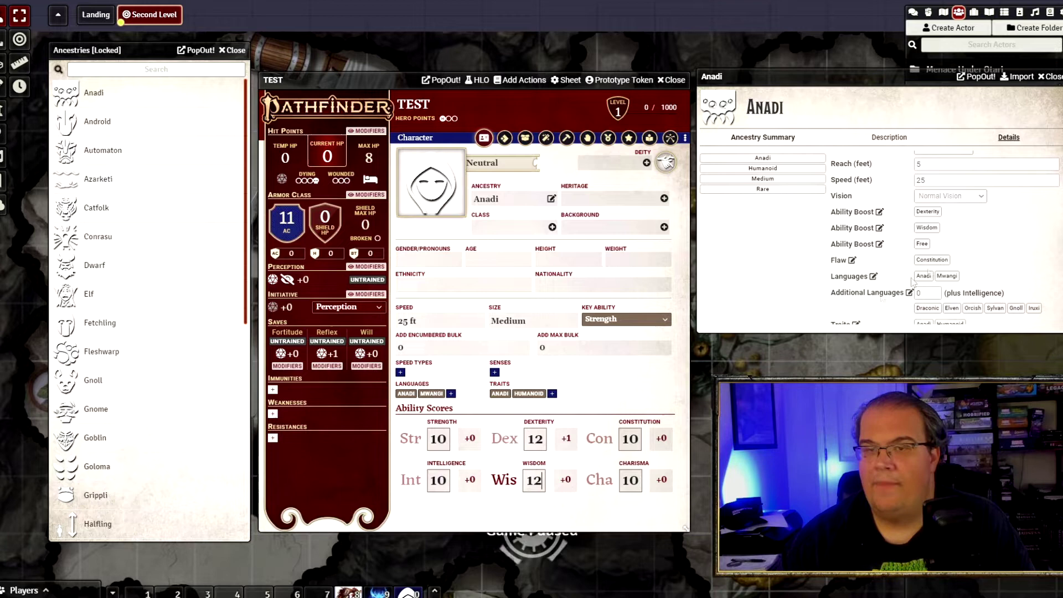
pyautogui.click(626, 439)
pyautogui.write('8')
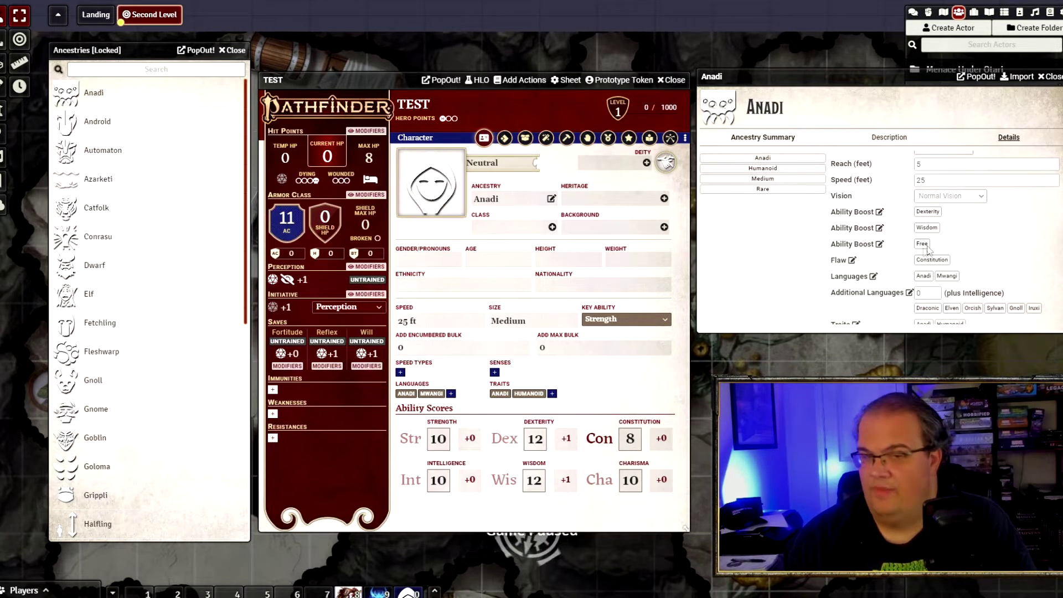
pyautogui.click(435, 437)
pyautogui.write('12')
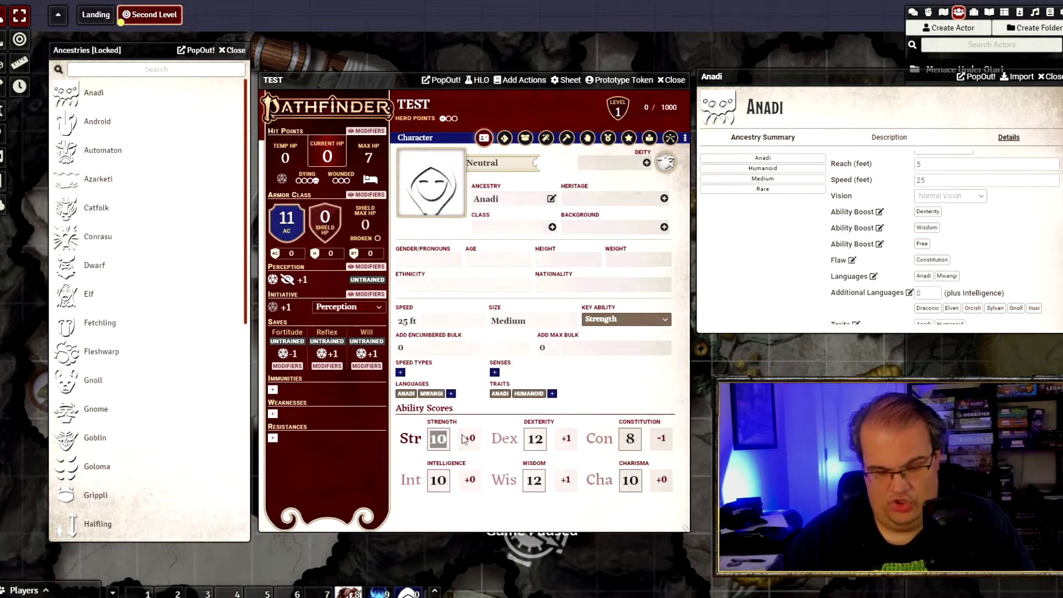
pyautogui.press('Escape')
pyautogui.press('Escape')
pyautogui.click(235, 51)
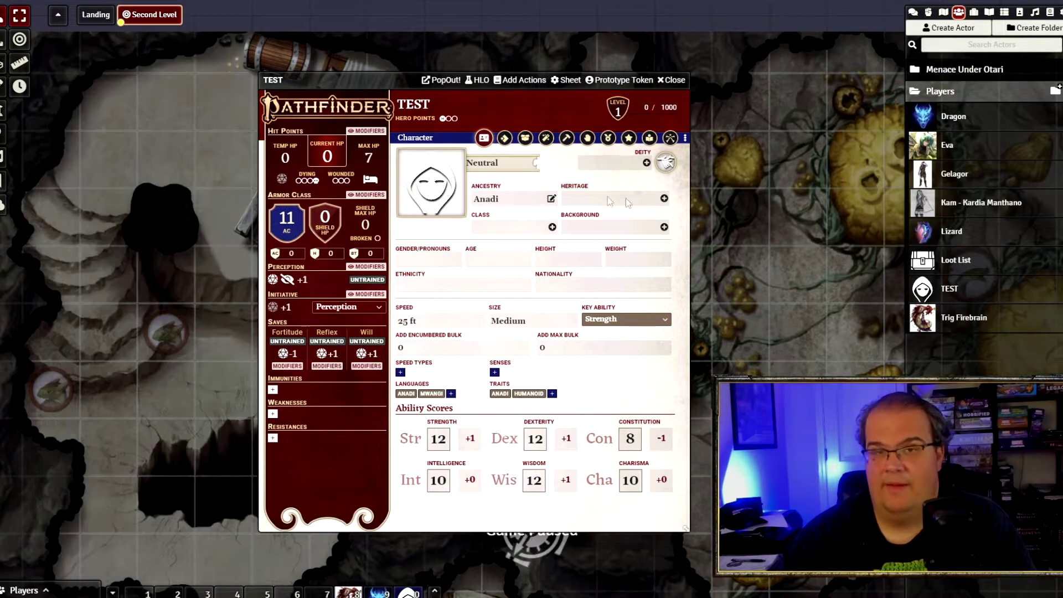
pyautogui.click(664, 198)
pyautogui.scroll(-12, 156, 219)
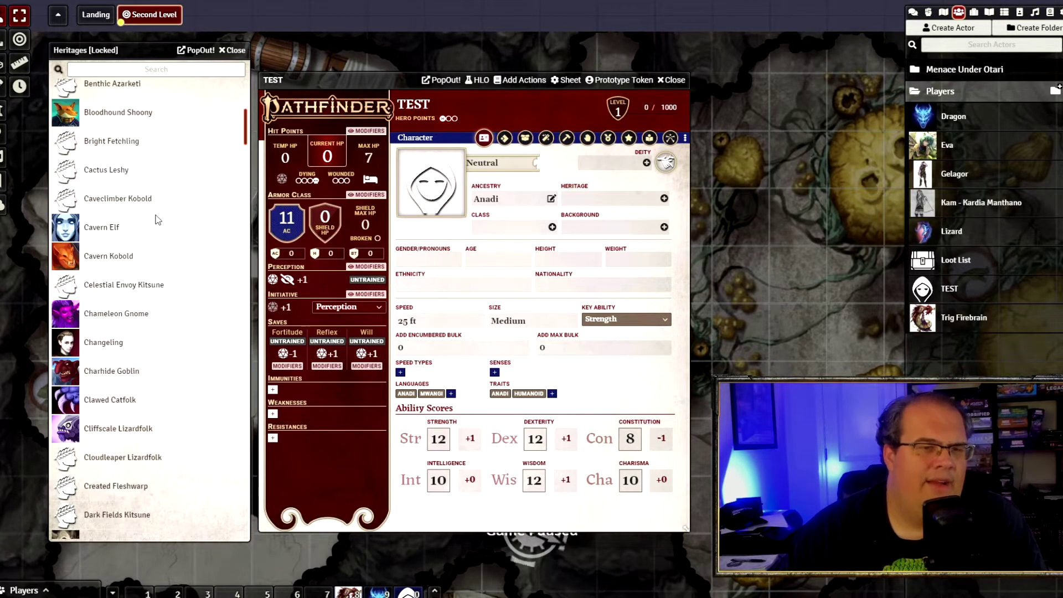
pyautogui.scroll(-5, 156, 220)
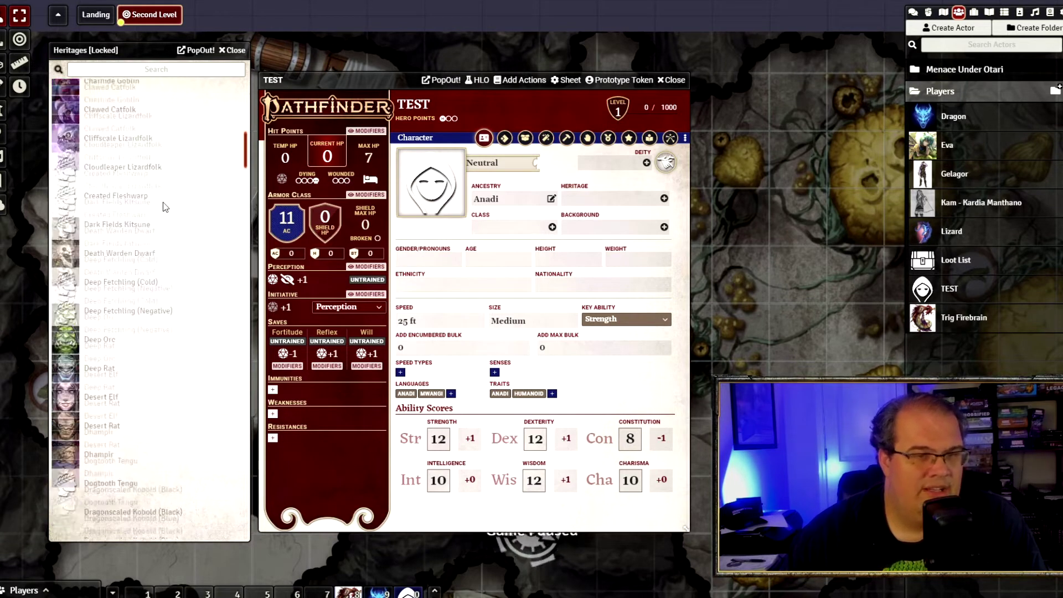
pyautogui.scroll(-3, 111, 392)
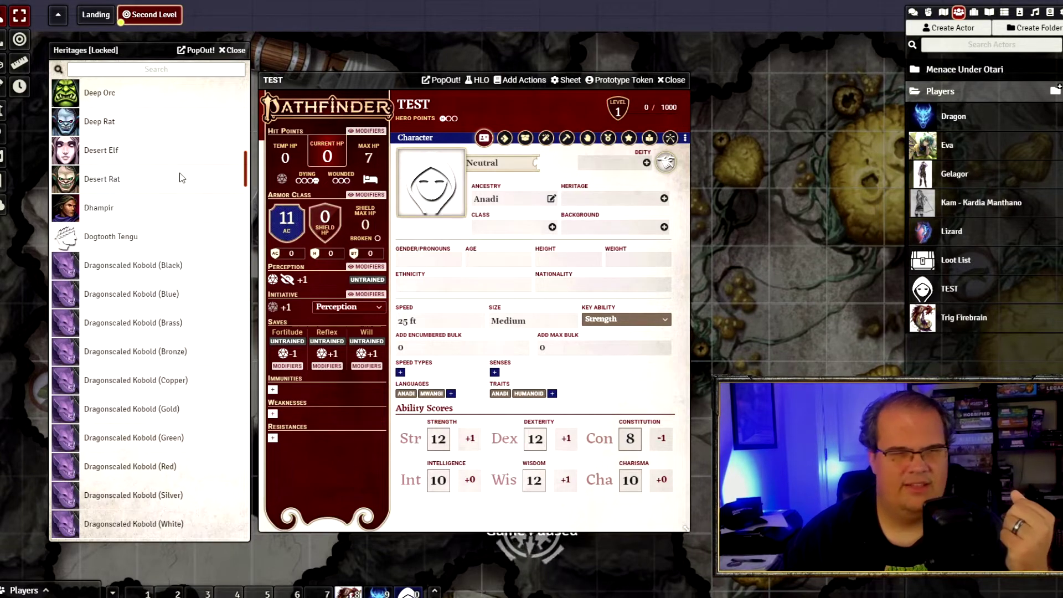
pyautogui.scroll(-7, 99, 308)
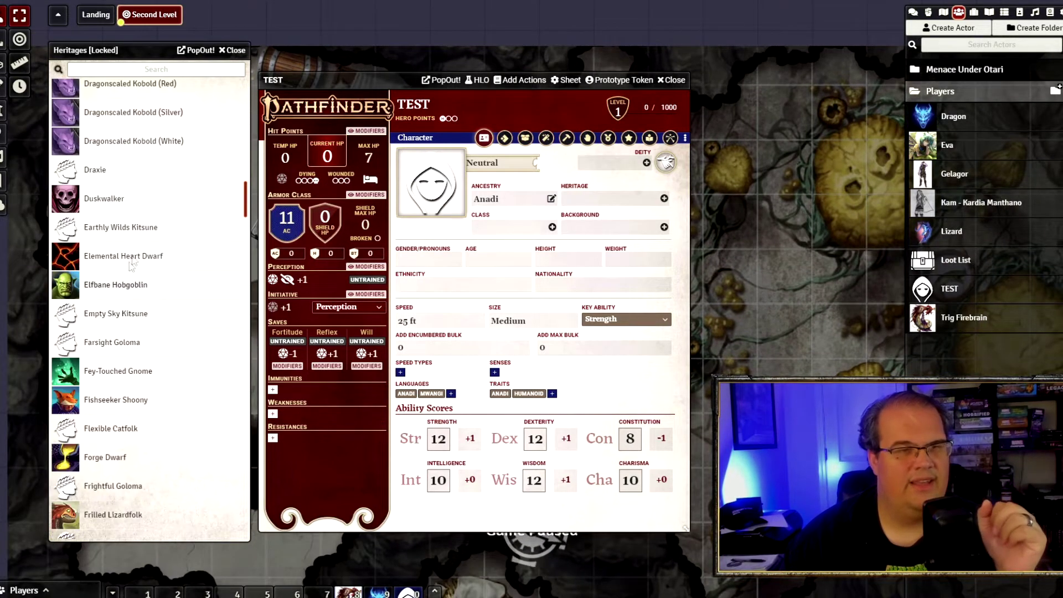
pyautogui.click(234, 49)
# - Add the Ranger class with Precision as its Hunter's Edge and view the Ranger description
pyautogui.click(551, 227)
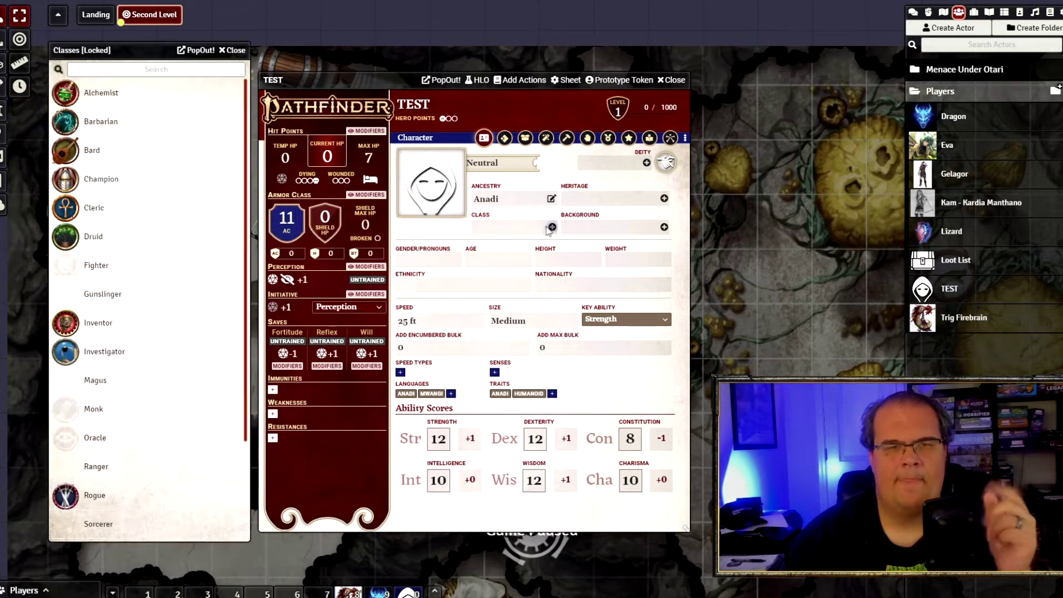
pyautogui.scroll(-2, 146, 254)
pyautogui.moveTo(96, 352); pyautogui.dragTo(487, 233)
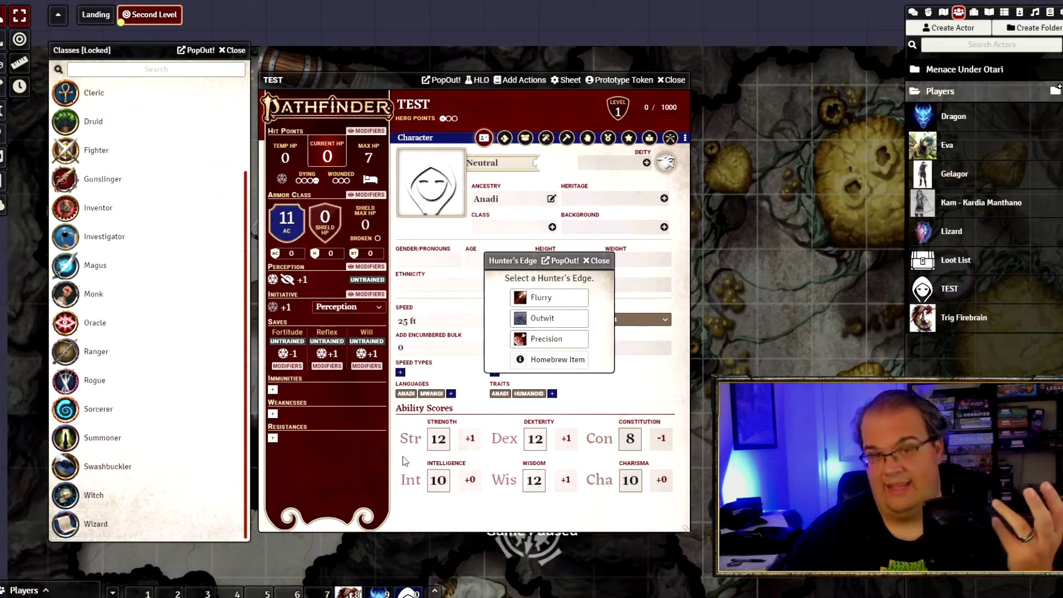
pyautogui.click(573, 342)
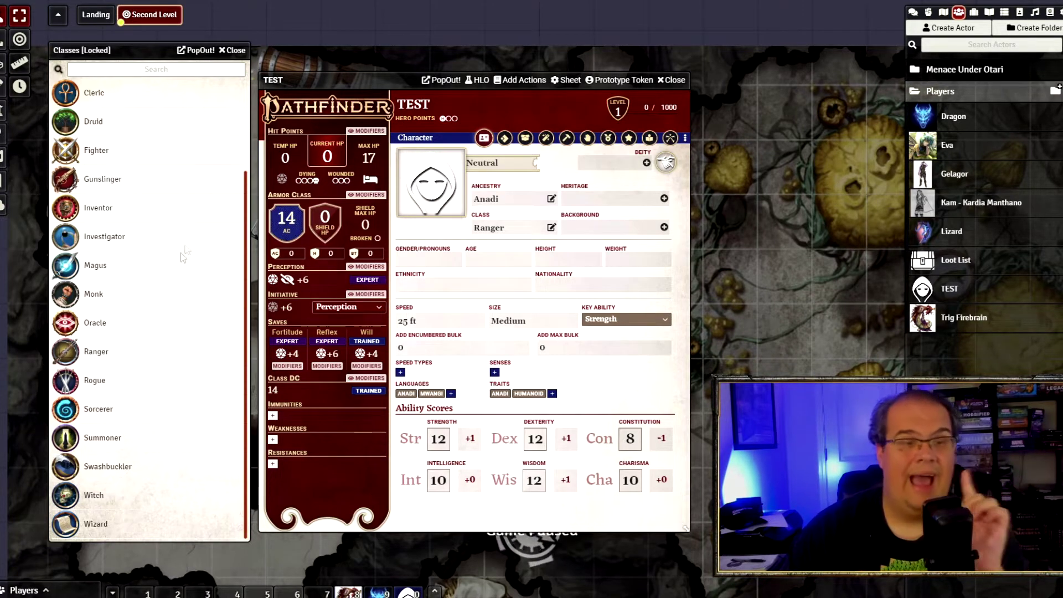
pyautogui.click(93, 353)
# - Read through the Ranger class details, moving its window aside
pyautogui.click(612, 249)
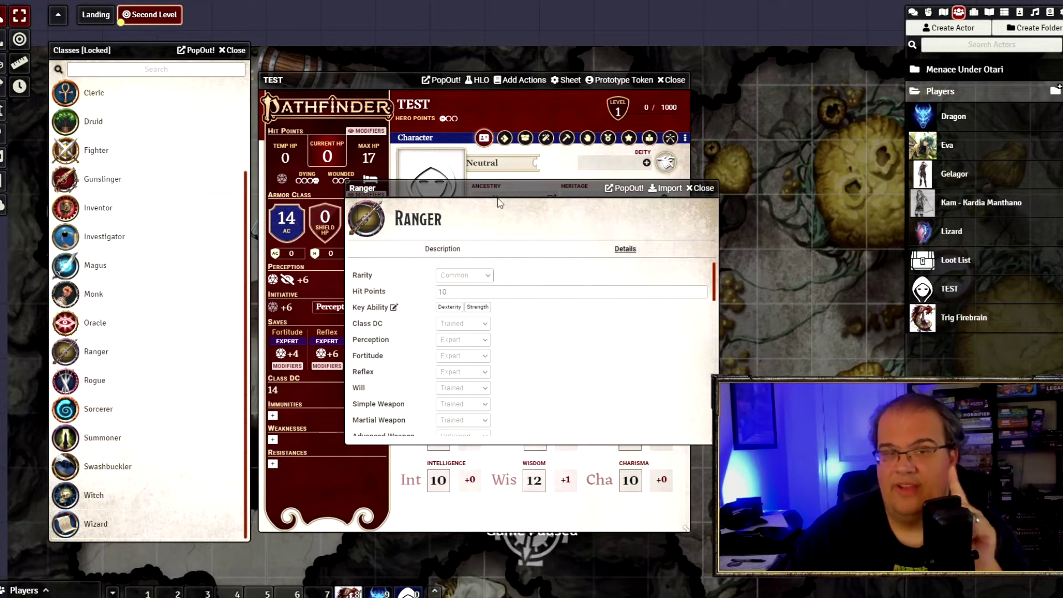
pyautogui.moveTo(495, 187); pyautogui.dragTo(656, 82)
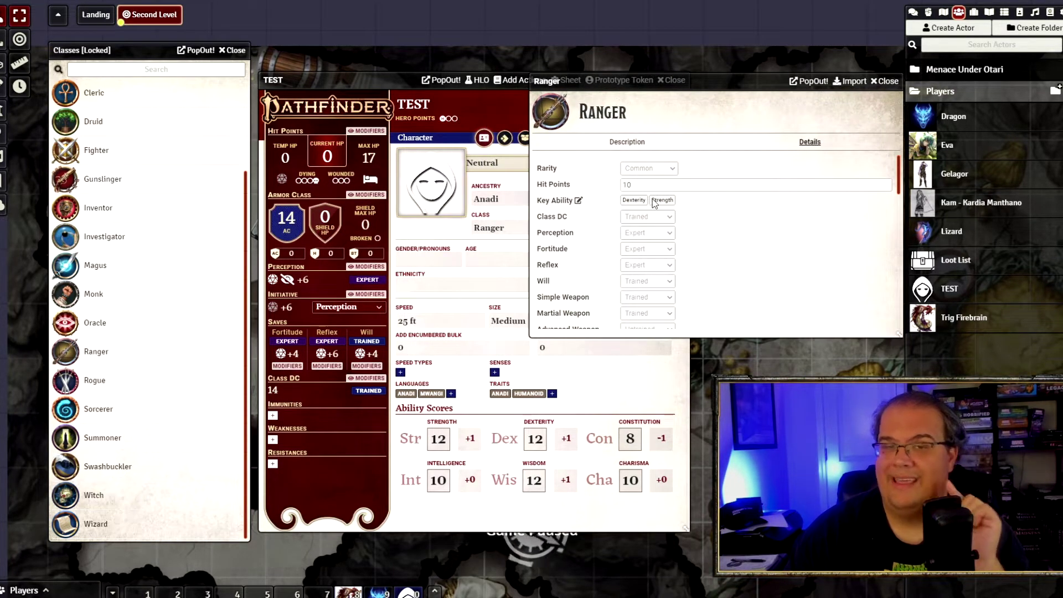
pyautogui.scroll(-5, 645, 237)
pyautogui.scroll(3, 642, 238)
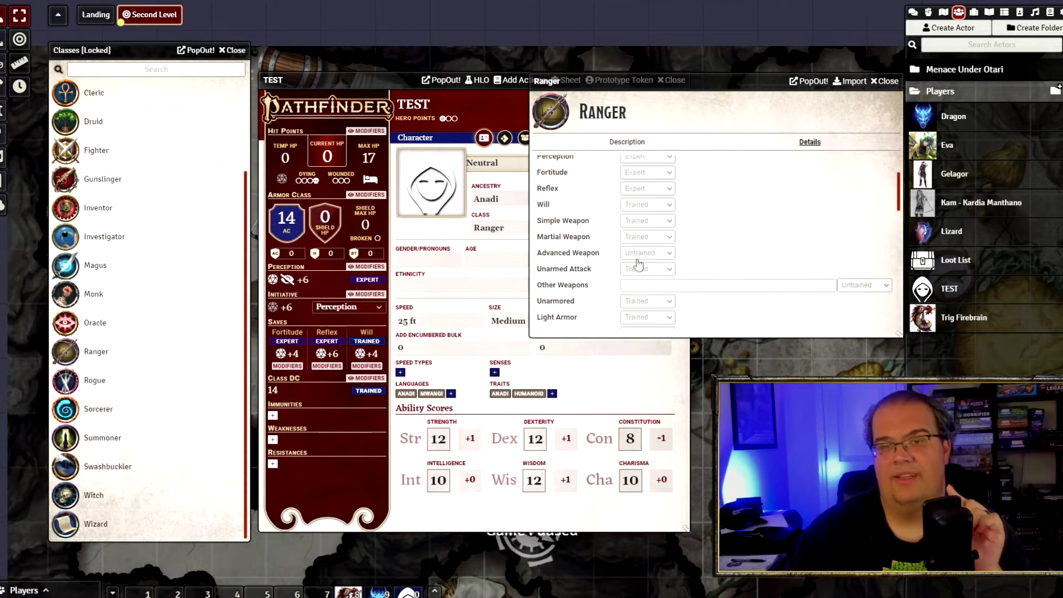
pyautogui.scroll(2, 637, 242)
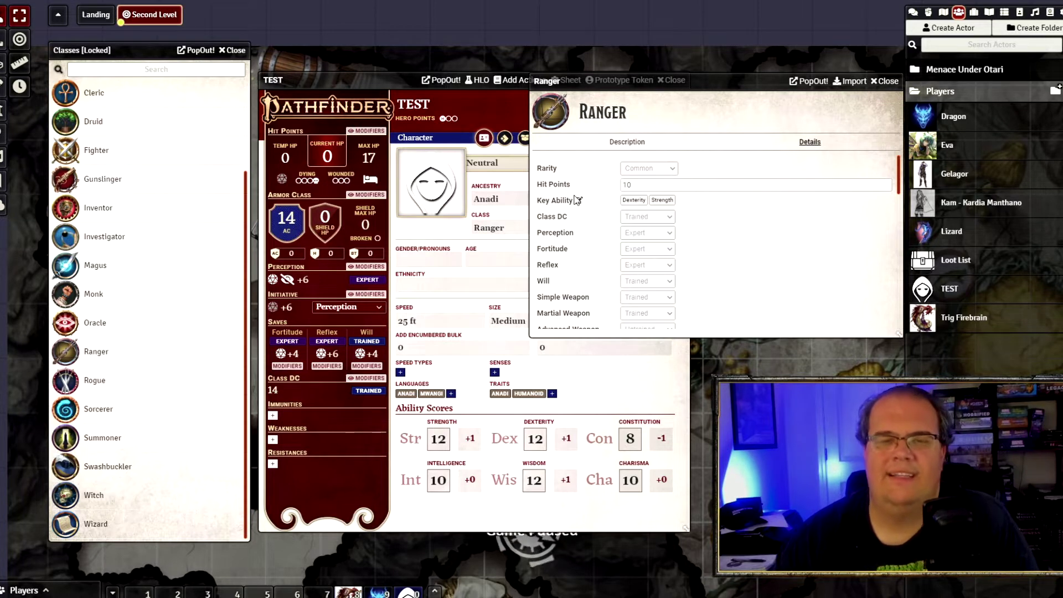
# - Raise Dexterity to 14, close the Ranger window, and check the Hunter's Edge and Hunt Prey feats
pyautogui.click(529, 435)
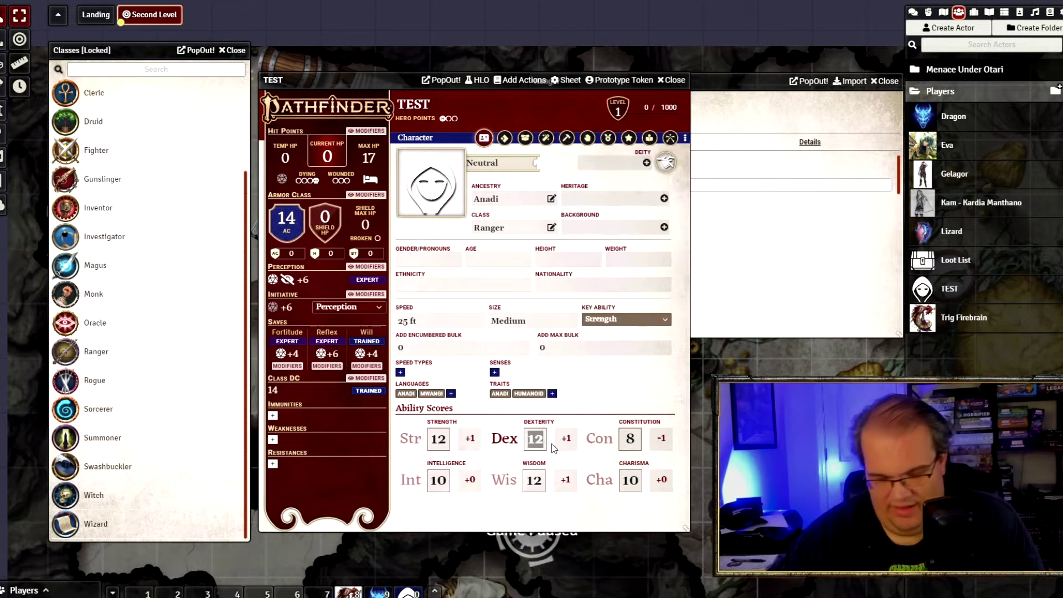
pyautogui.write('14')
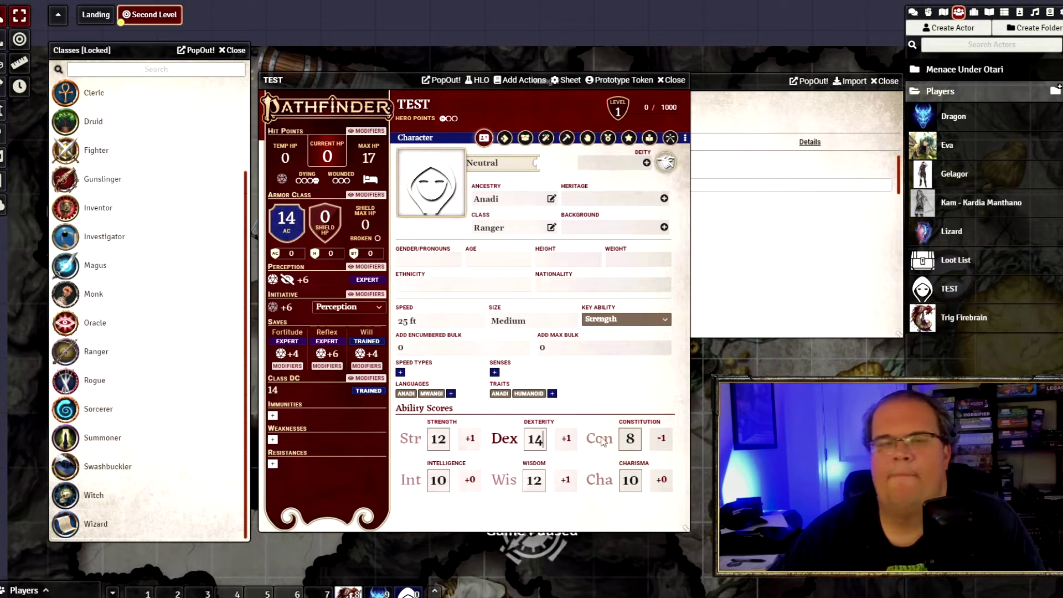
pyautogui.click(560, 447)
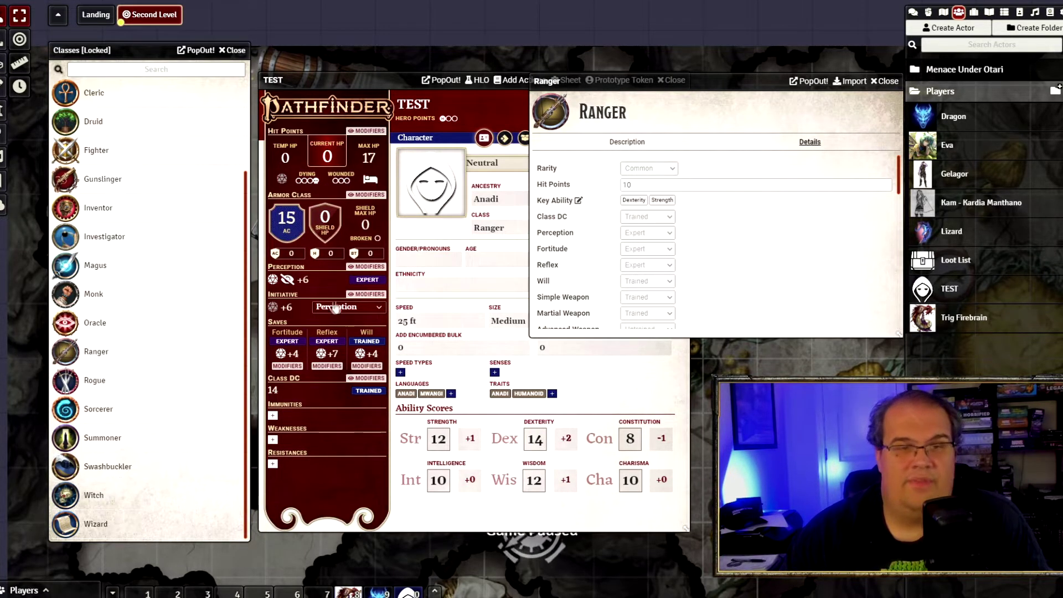
pyautogui.scroll(-2, 647, 277)
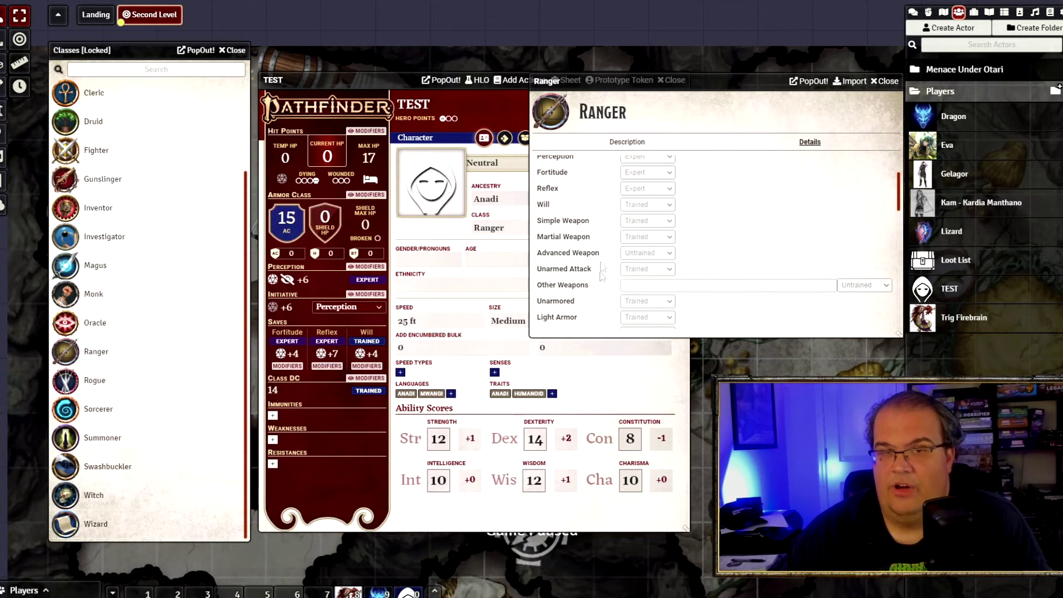
pyautogui.scroll(-3, 813, 166)
pyautogui.scroll(-3, 731, 266)
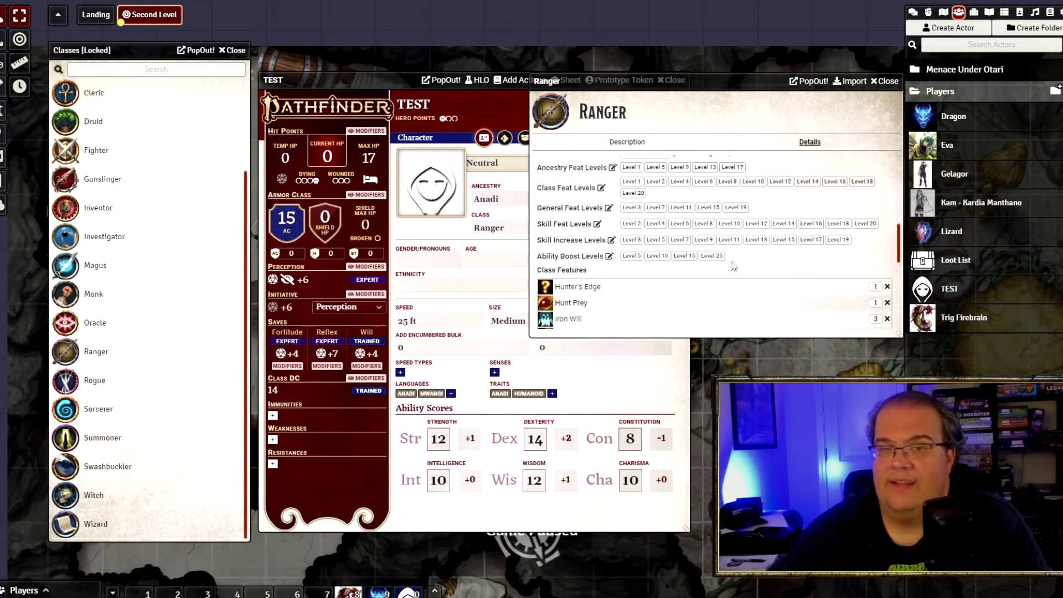
pyautogui.press('Escape')
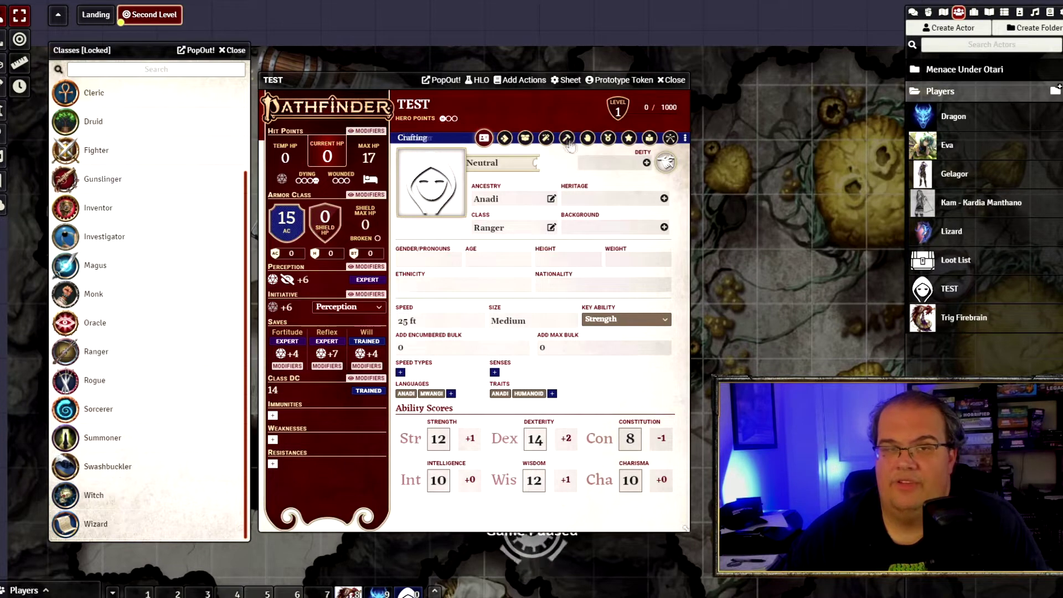
pyautogui.click(608, 139)
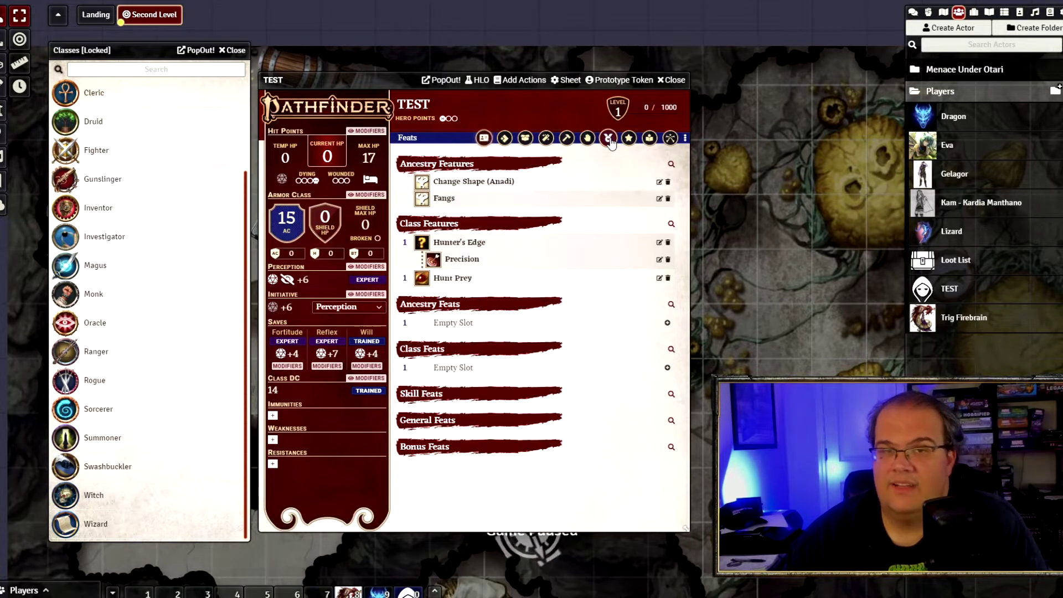
pyautogui.click(483, 140)
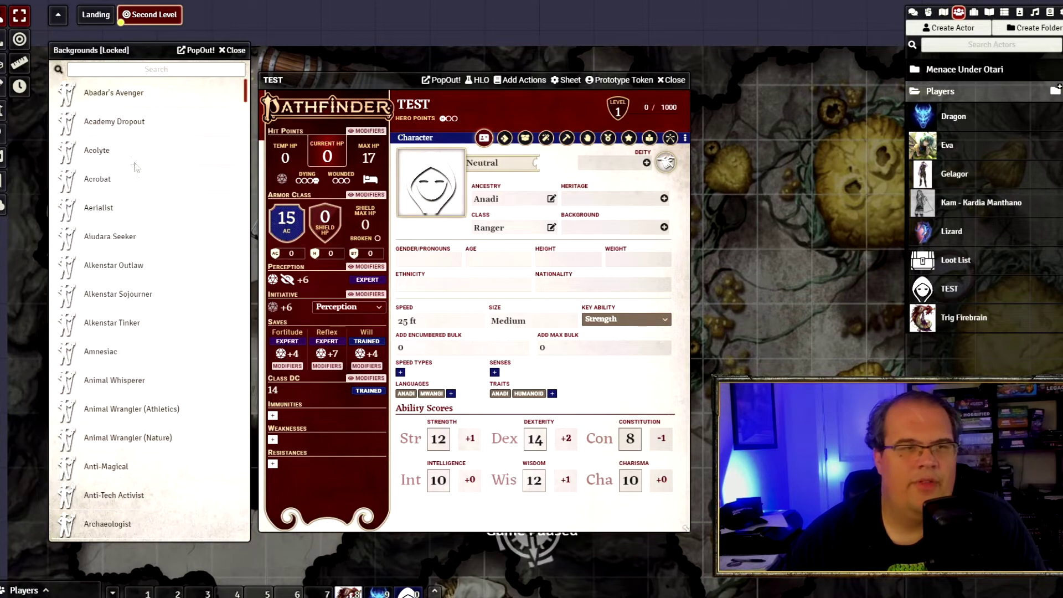
# - Review the Acrobat background and assign it to the character's Background field
pyautogui.scroll(-3, 116, 224)
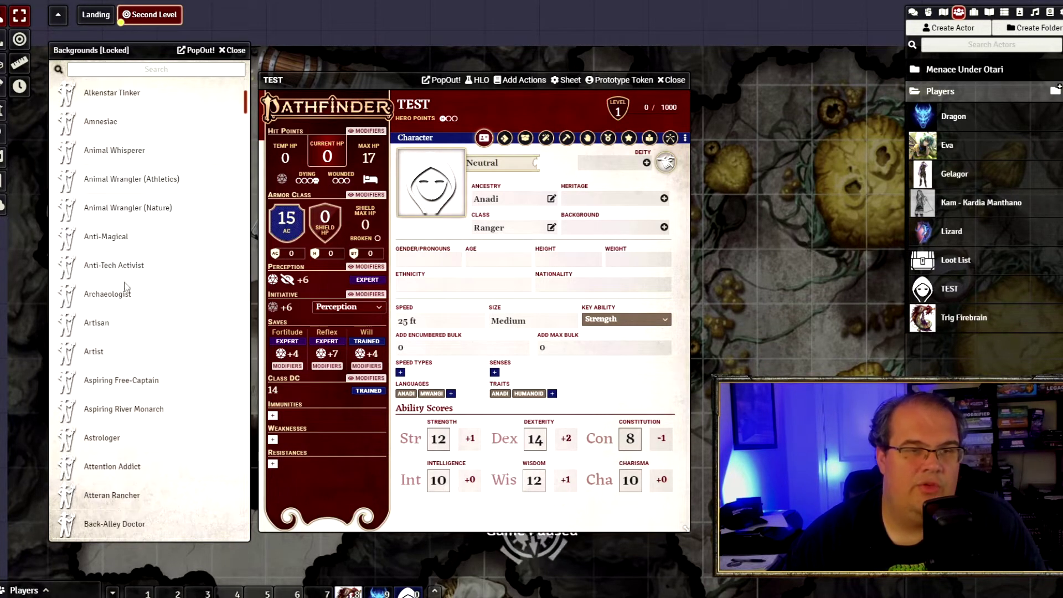
pyautogui.scroll(-2, 121, 308)
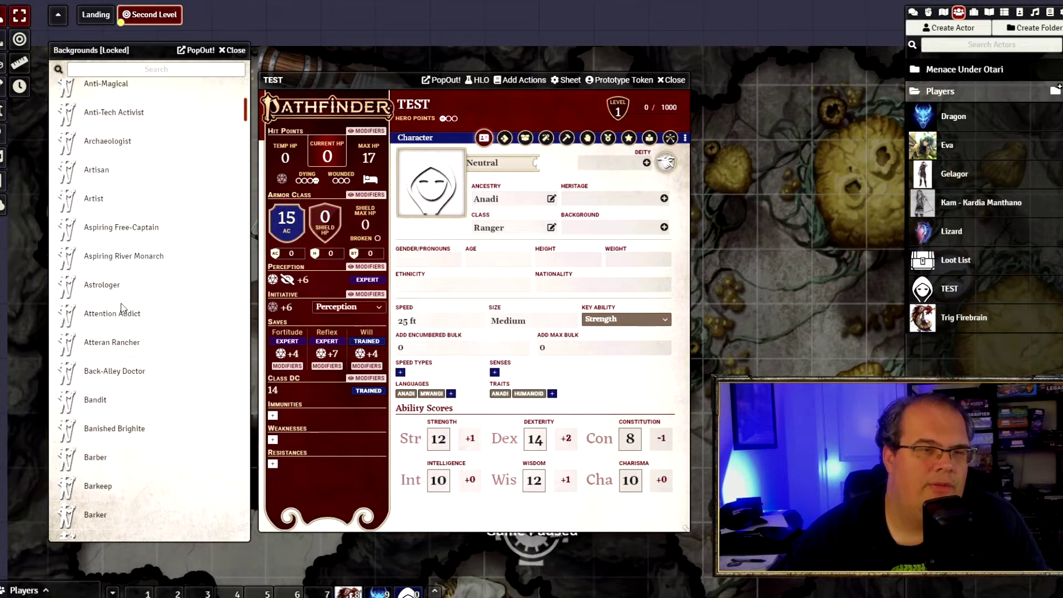
pyautogui.scroll(3, 122, 310)
pyautogui.scroll(3, 121, 310)
pyautogui.click(94, 189)
pyautogui.moveTo(485, 192); pyautogui.dragTo(163, 99)
pyautogui.moveTo(163, 100); pyautogui.dragTo(360, 68)
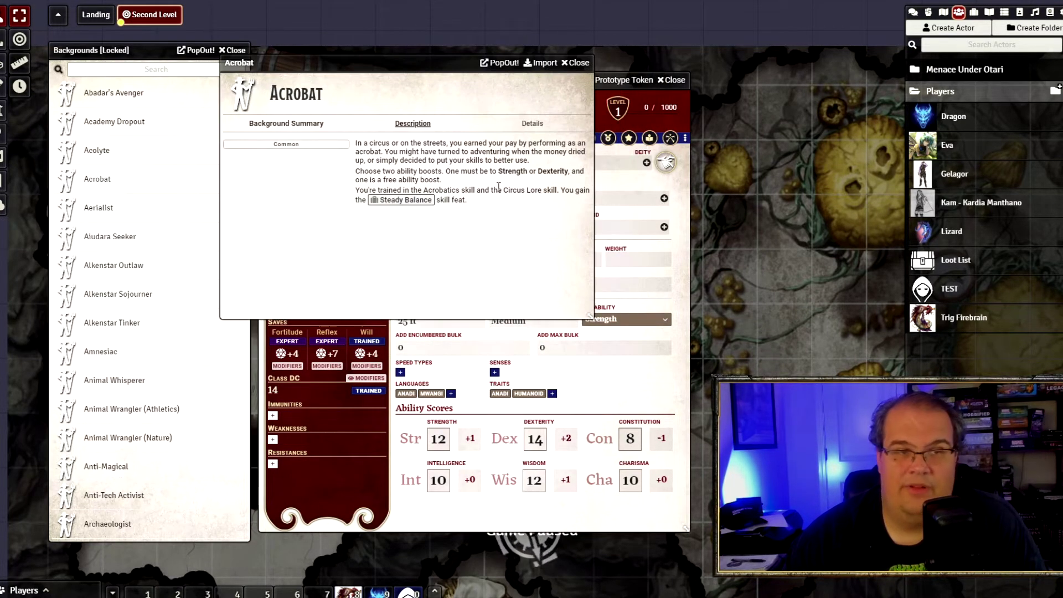
pyautogui.click(576, 62)
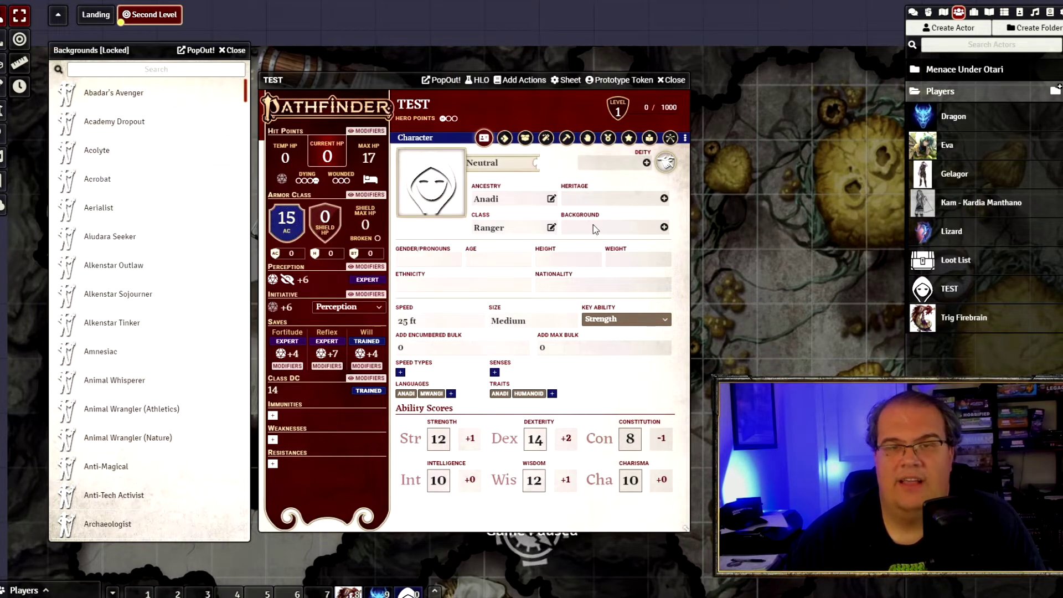
pyautogui.click(663, 227)
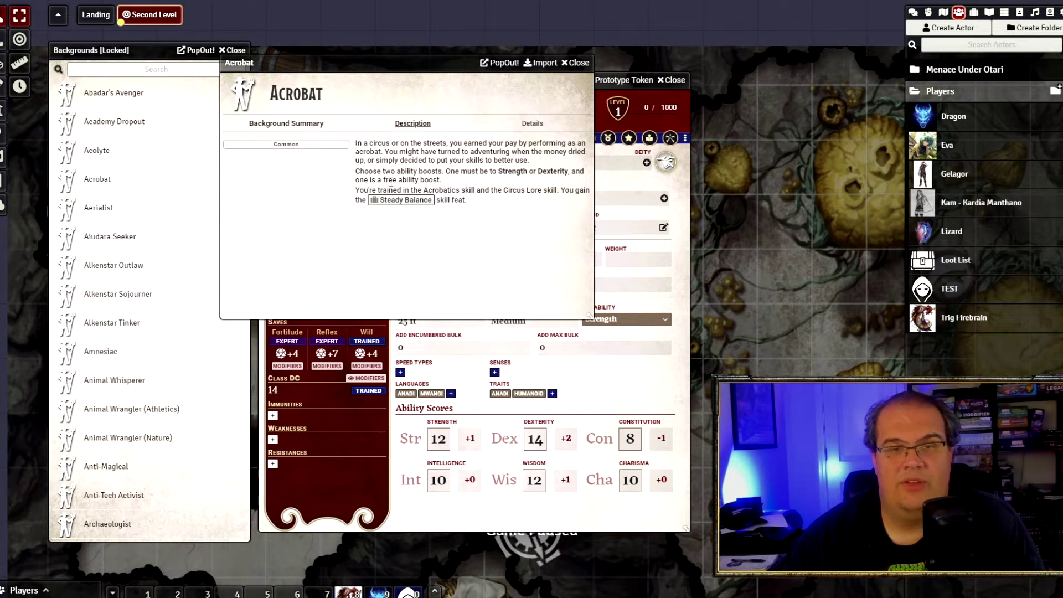
# - Change Dexterity to 16 and Constitution to 10
pyautogui.click(540, 443)
pyautogui.press('BackSpace')
pyautogui.write('6')
pyautogui.click(610, 402)
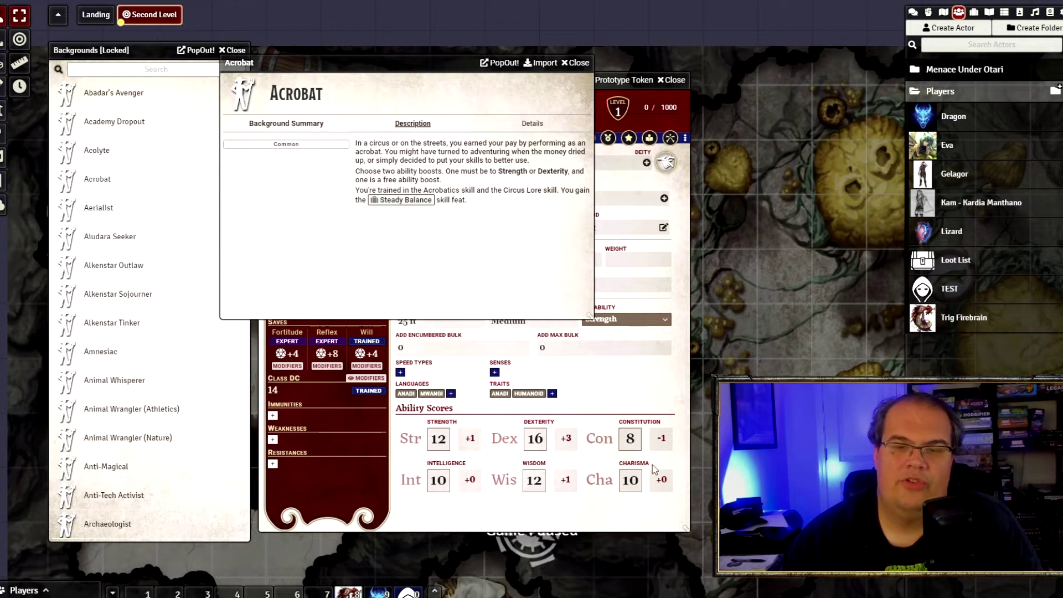
pyautogui.doubleClick(630, 439)
pyautogui.write('1')
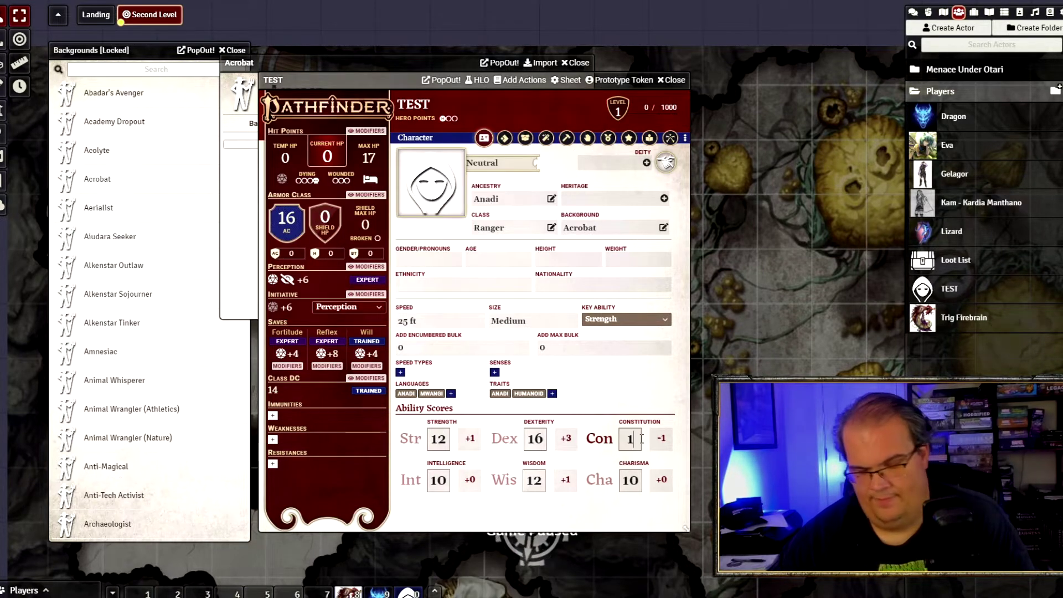
pyautogui.write('0')
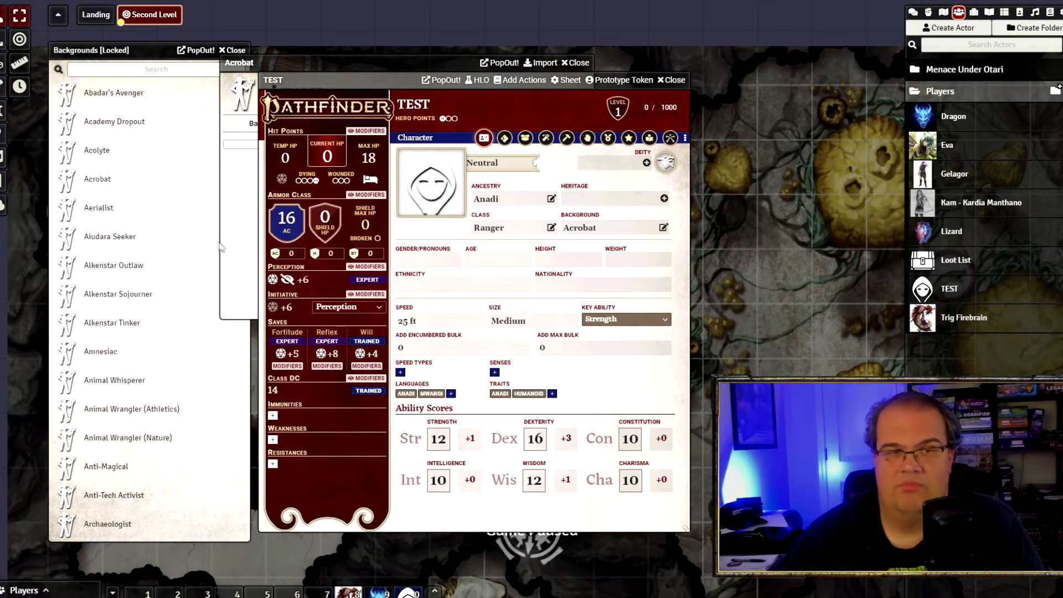
pyautogui.click(237, 249)
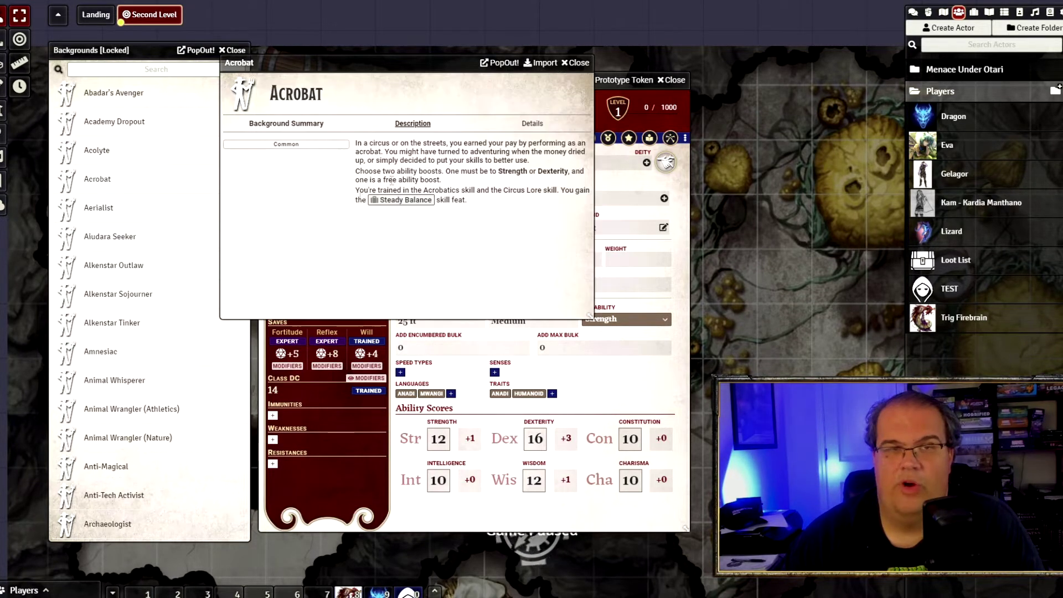
# - Check the granted Steady Balance feat, then close the Acrobat and Backgrounds windows
pyautogui.click(415, 202)
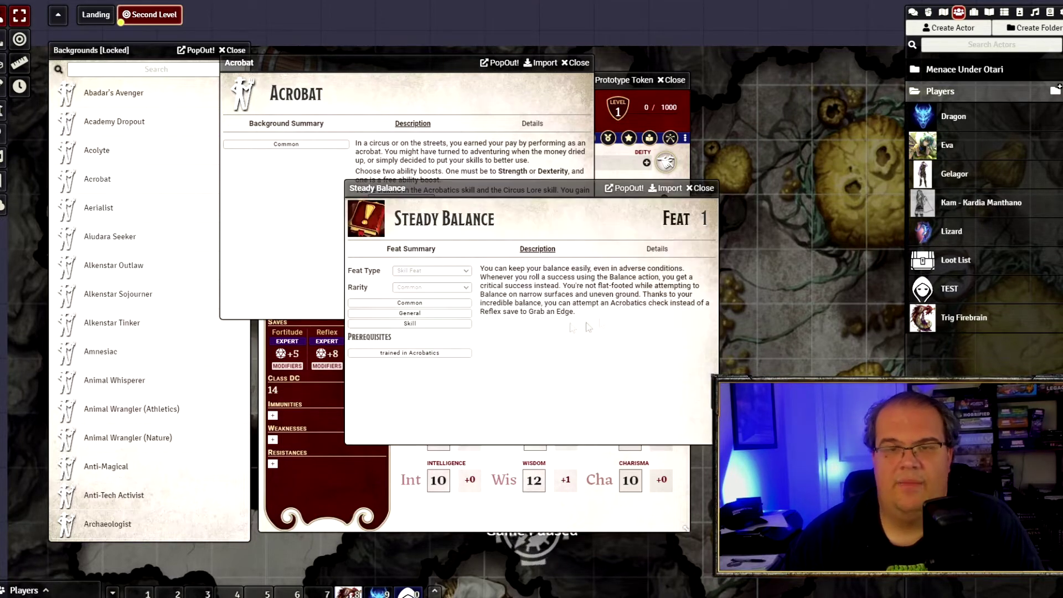
pyautogui.click(700, 188)
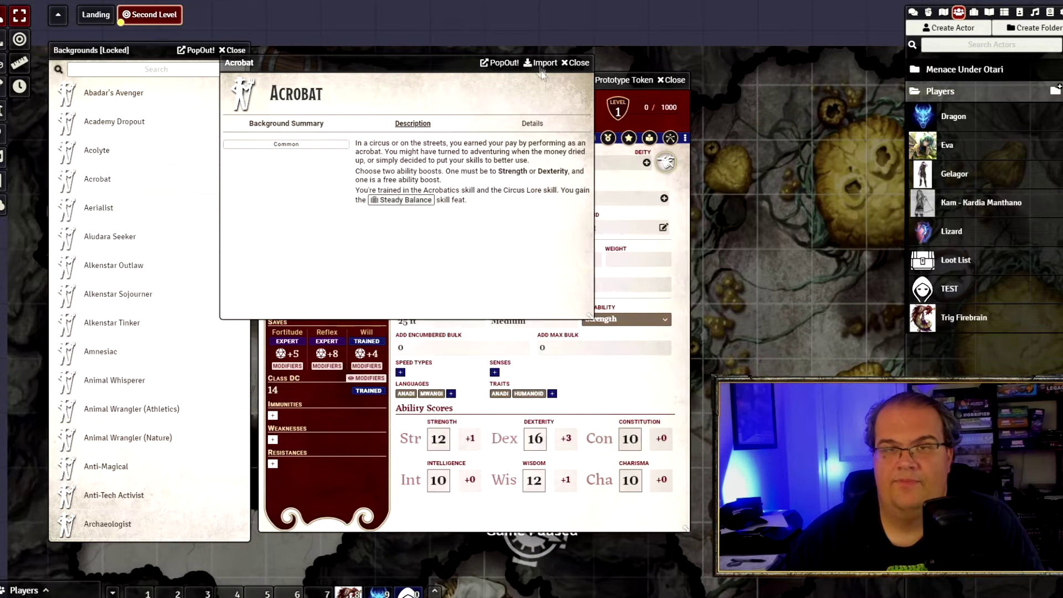
pyautogui.click(571, 65)
pyautogui.click(566, 138)
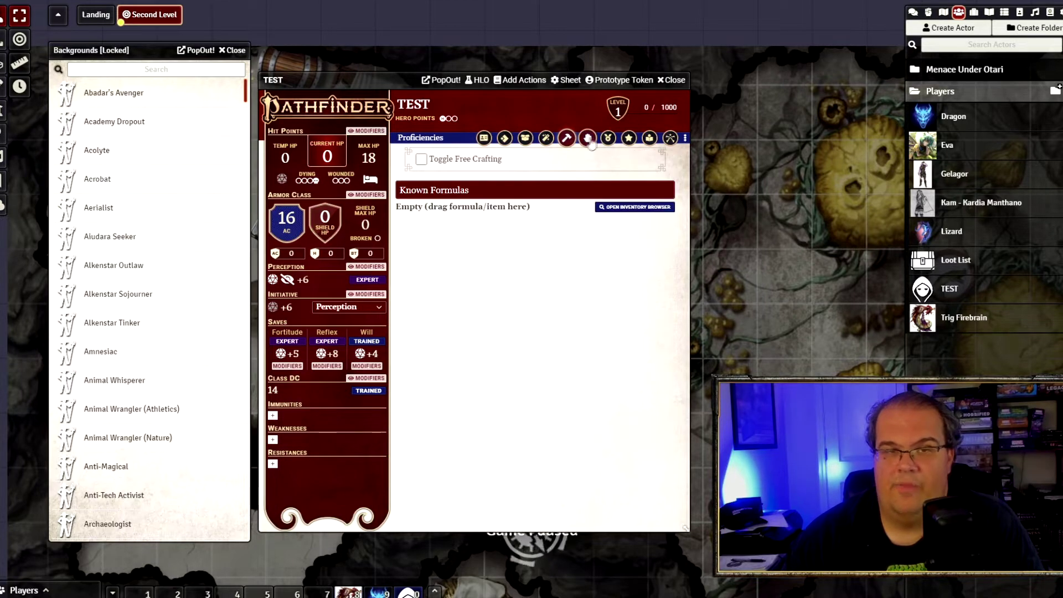
pyautogui.click(608, 138)
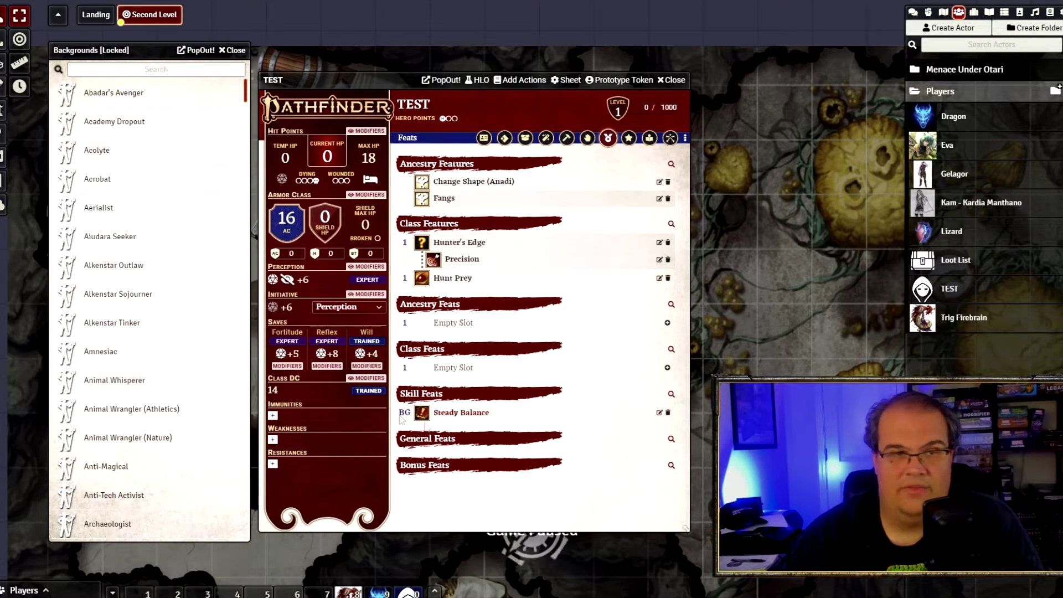
pyautogui.click(484, 138)
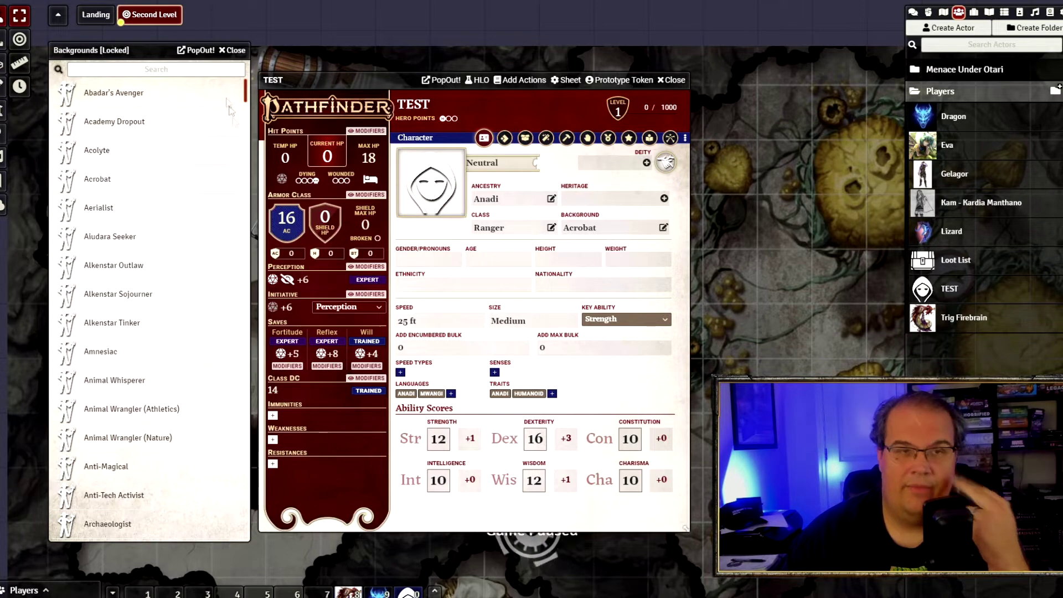
pyautogui.click(236, 51)
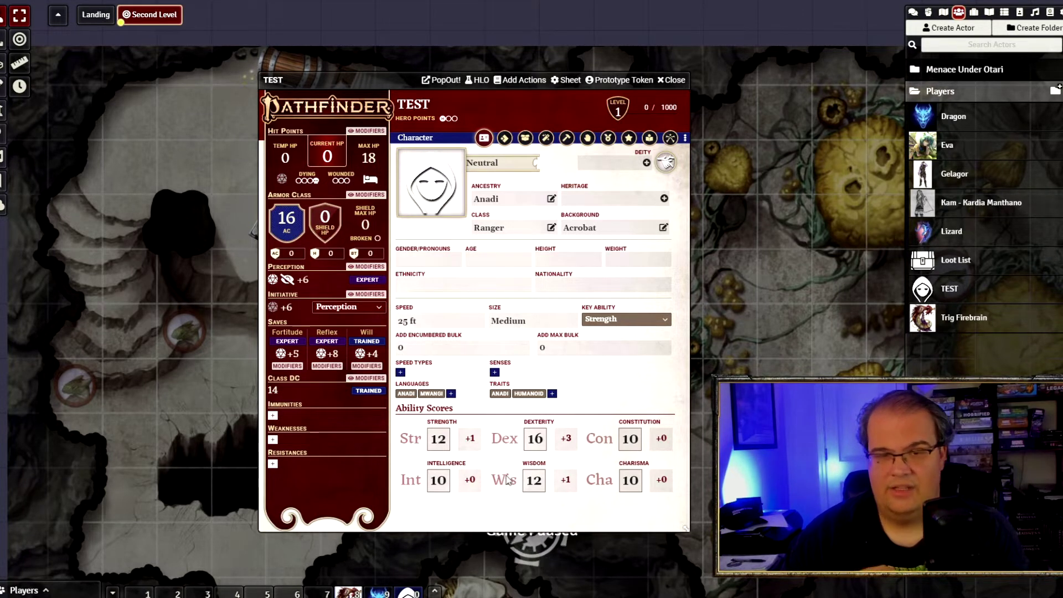
# - Enter Dexterity 18, Constitution 12, Strength 14 and Intelligence 12 in the ability boxes
pyautogui.click(539, 438)
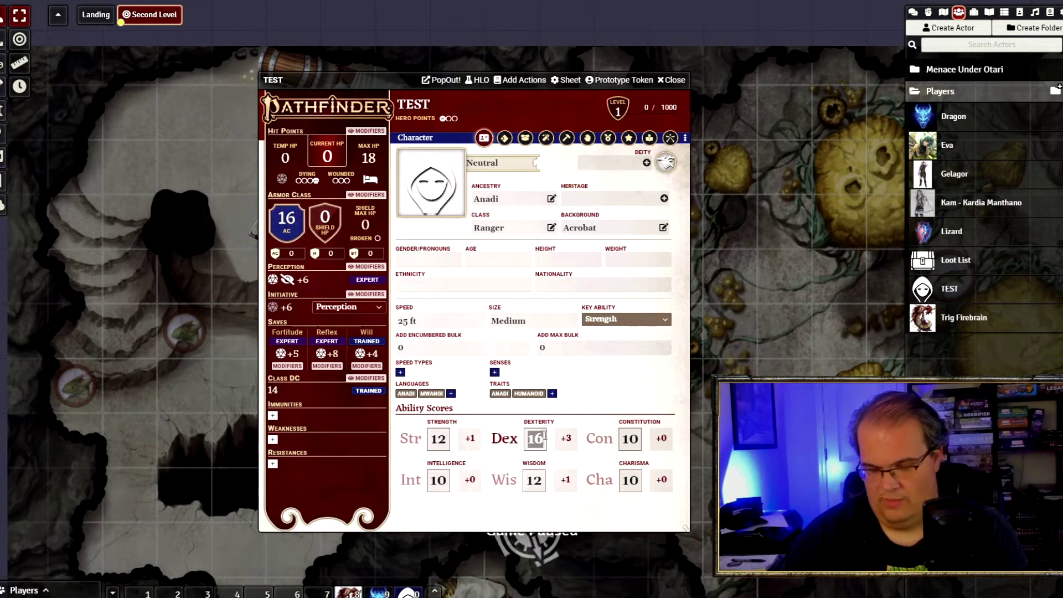
pyautogui.write('1')
pyautogui.click(641, 438)
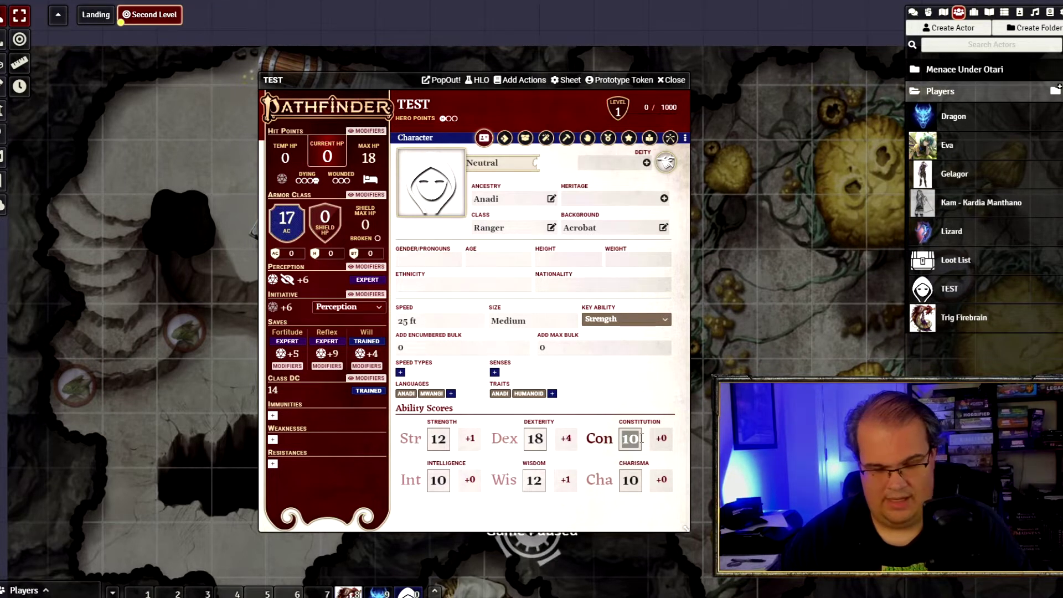
pyautogui.write('12')
pyautogui.click(438, 438)
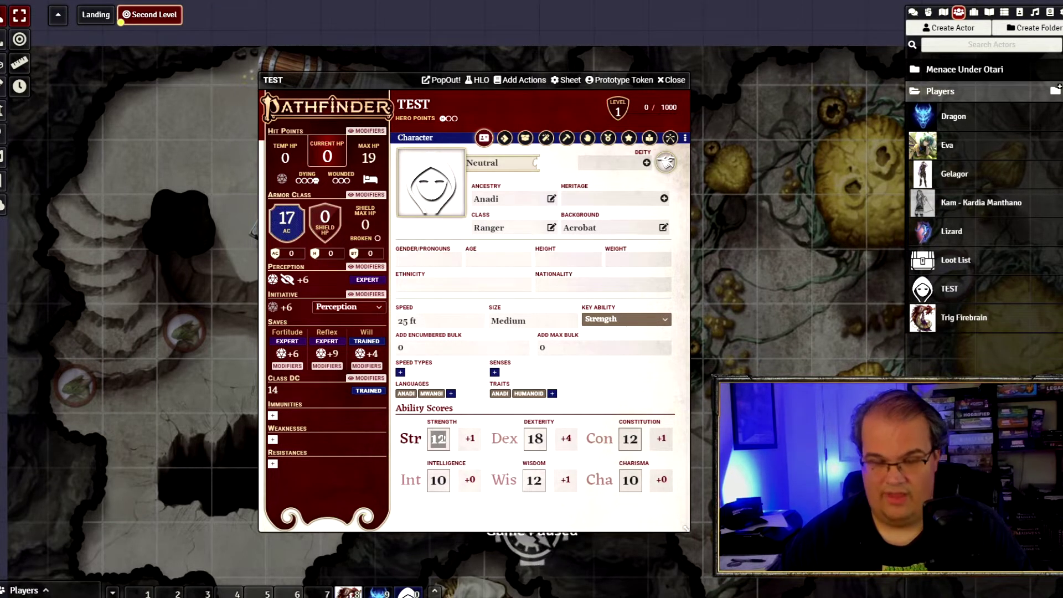
pyautogui.click(608, 411)
pyautogui.click(448, 483)
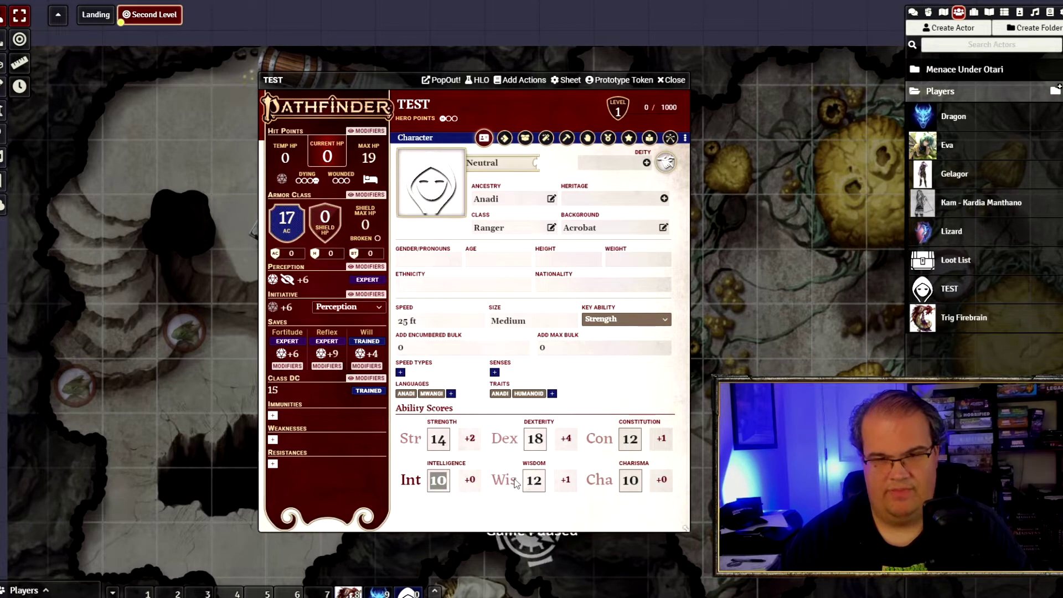
pyautogui.write('12')
pyautogui.press('Return')
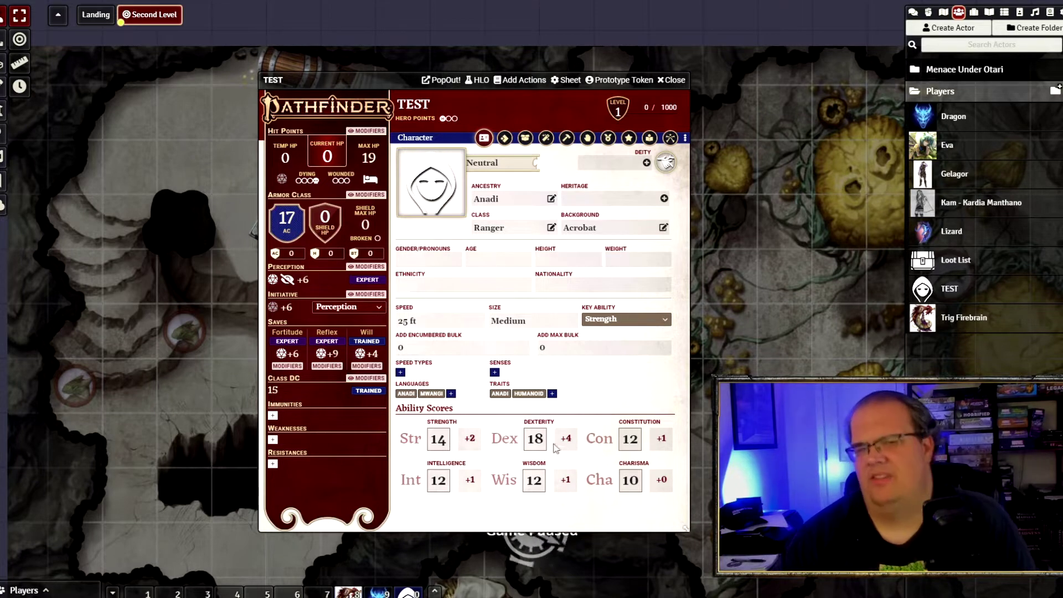
pyautogui.click(504, 137)
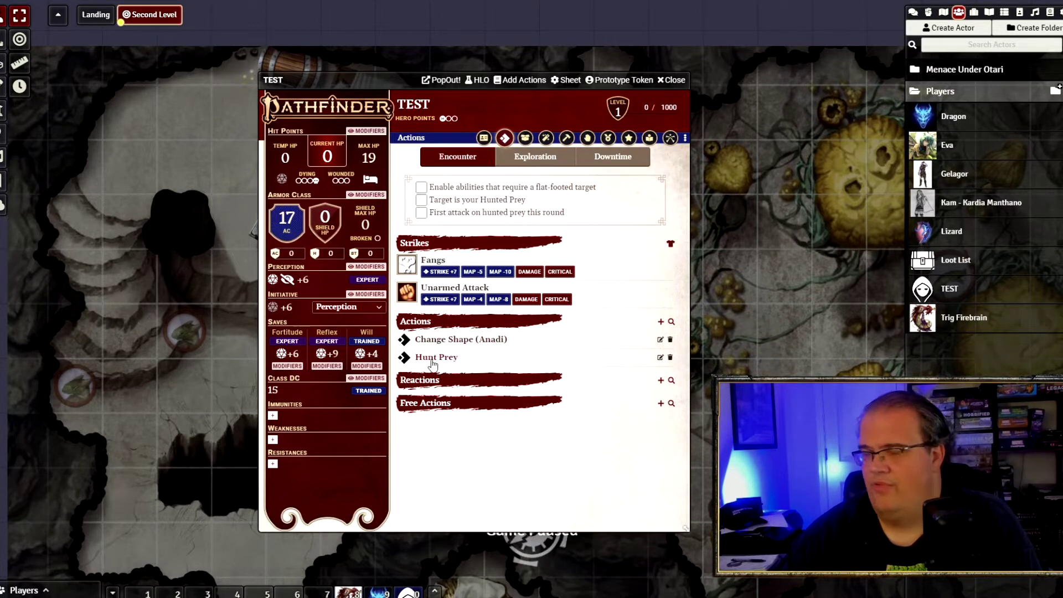
# - Step through the Spellcasting, Crafting and Proficiencies pages to reach the Feats page
pyautogui.click(545, 137)
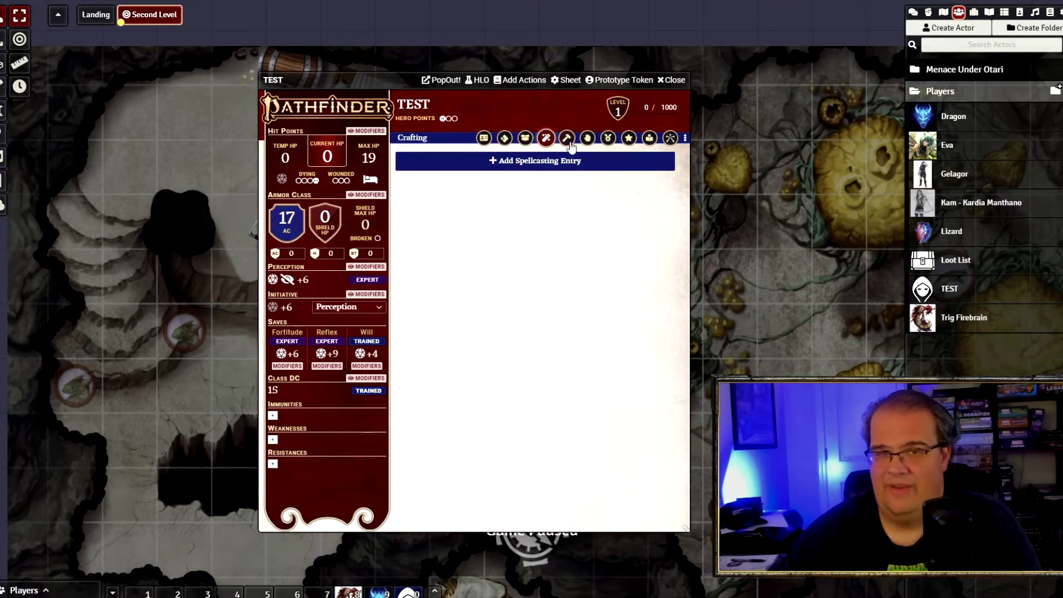
pyautogui.click(566, 138)
pyautogui.click(587, 138)
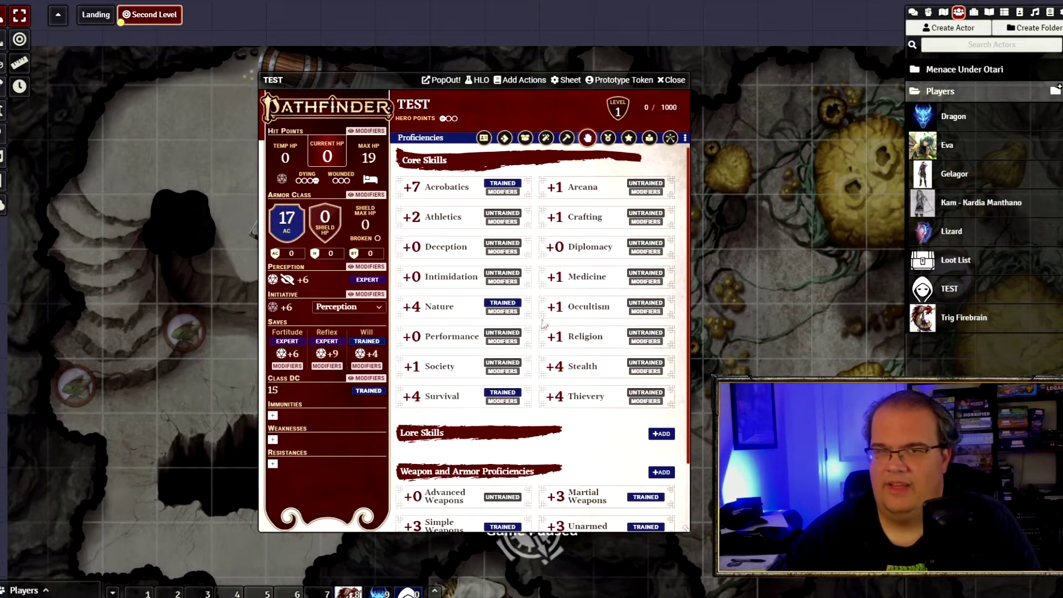
pyautogui.click(608, 137)
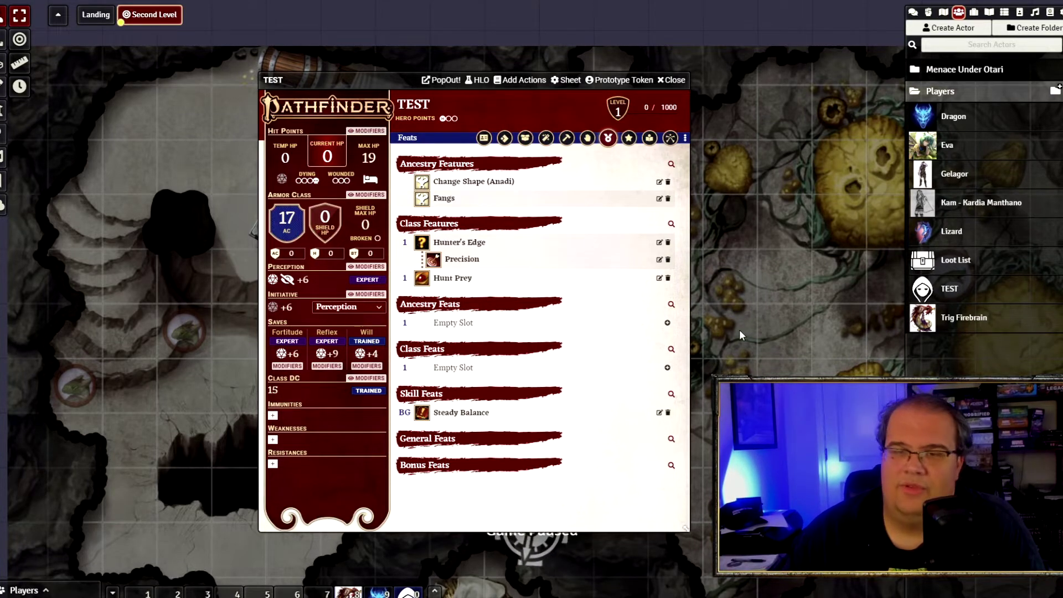
# - Preview ancestry feats: Reassuring Presence, Skittertalk, Studious Magic, Web Walker, Web Weaver, Anadi Lore
pyautogui.click(667, 322)
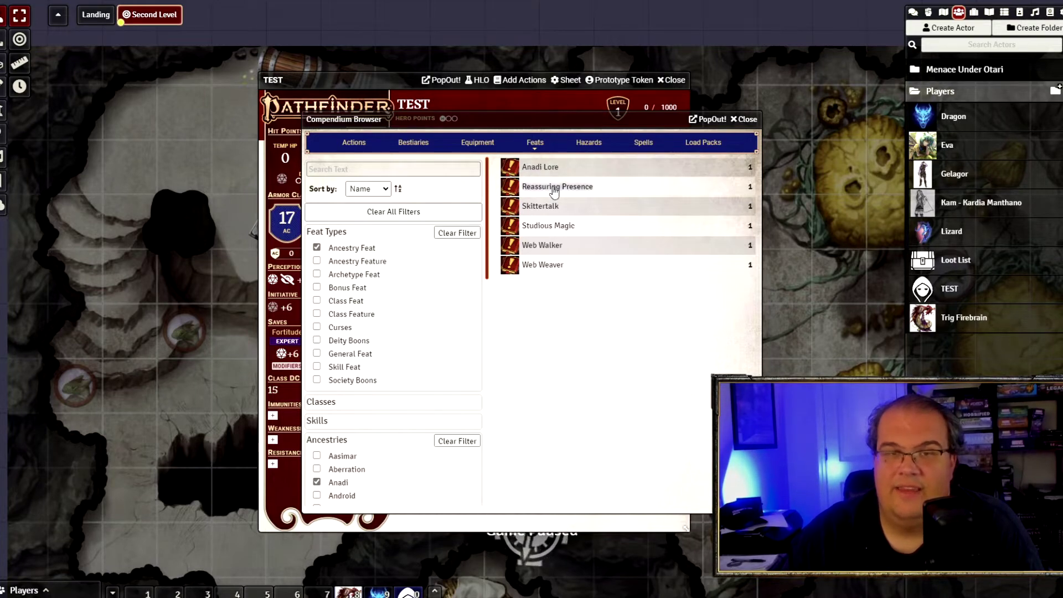
pyautogui.click(554, 190)
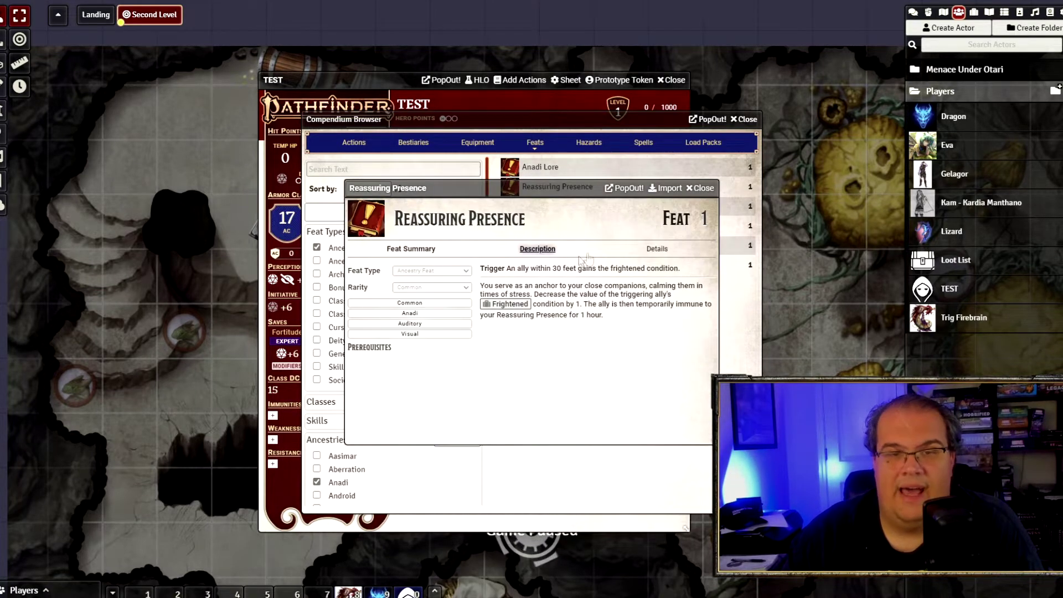
pyautogui.click(700, 189)
pyautogui.click(553, 209)
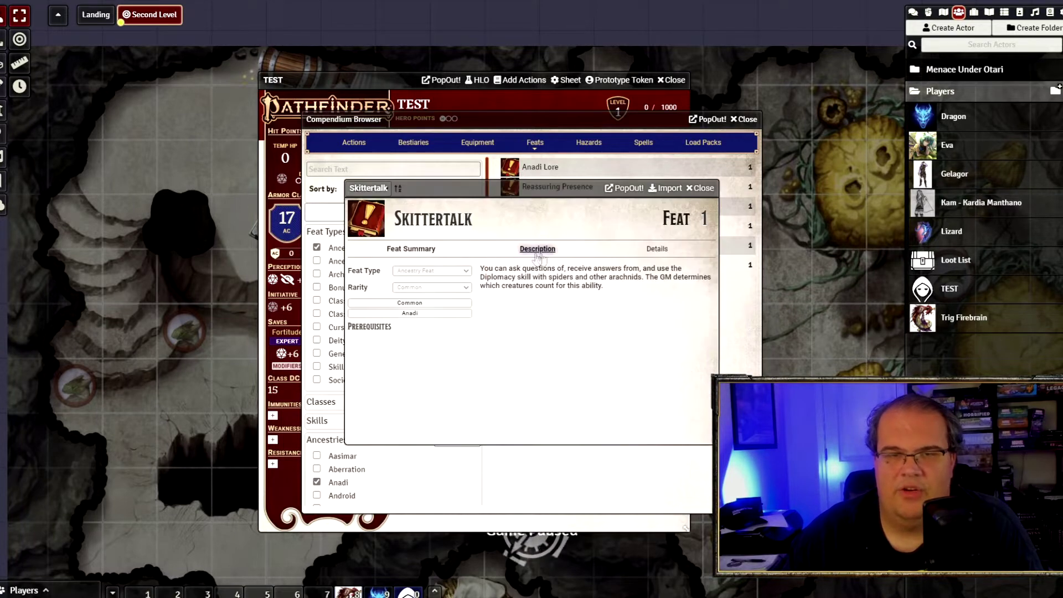
pyautogui.click(701, 188)
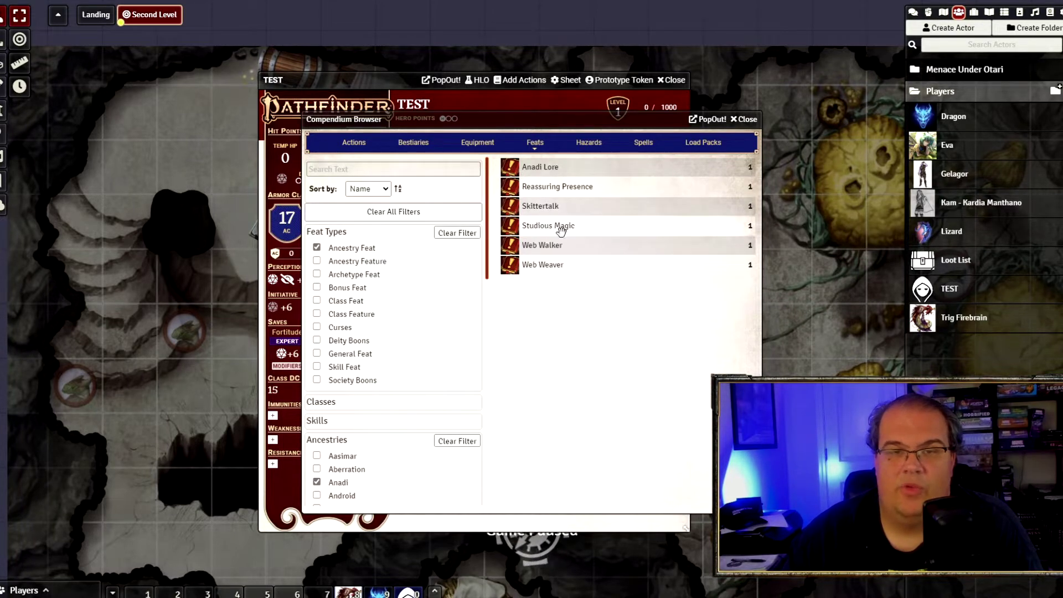
pyautogui.click(558, 226)
pyautogui.press('Escape')
pyautogui.click(552, 247)
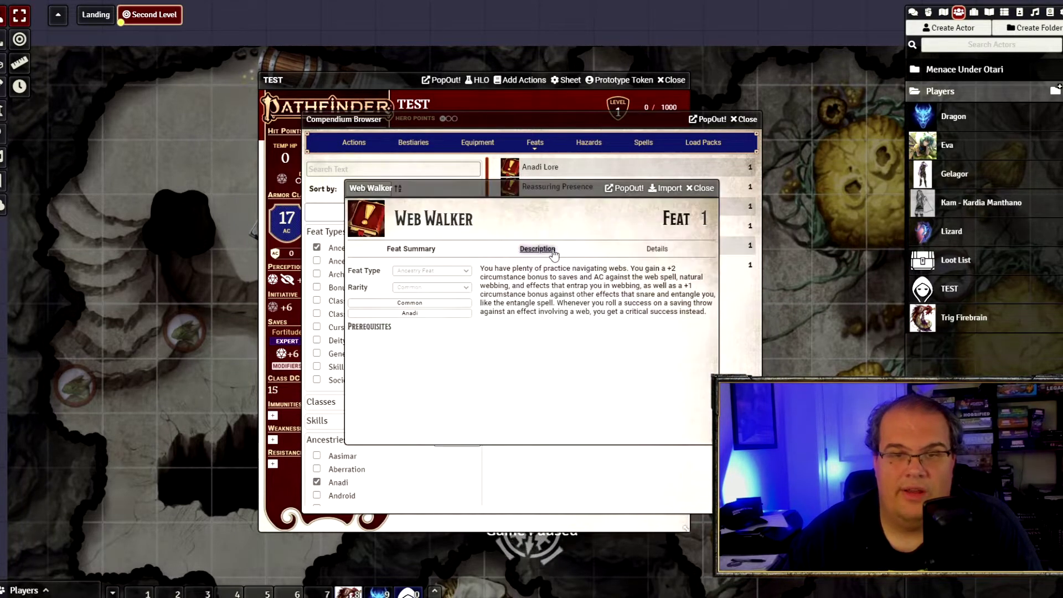
pyautogui.press('Escape')
pyautogui.click(535, 270)
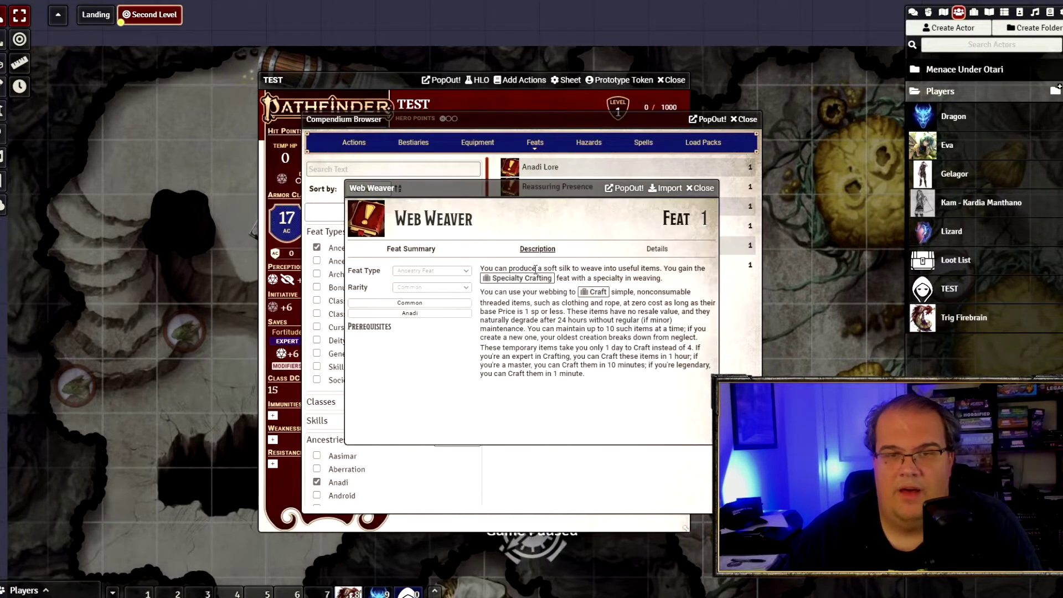
pyautogui.press('Escape')
pyautogui.click(564, 169)
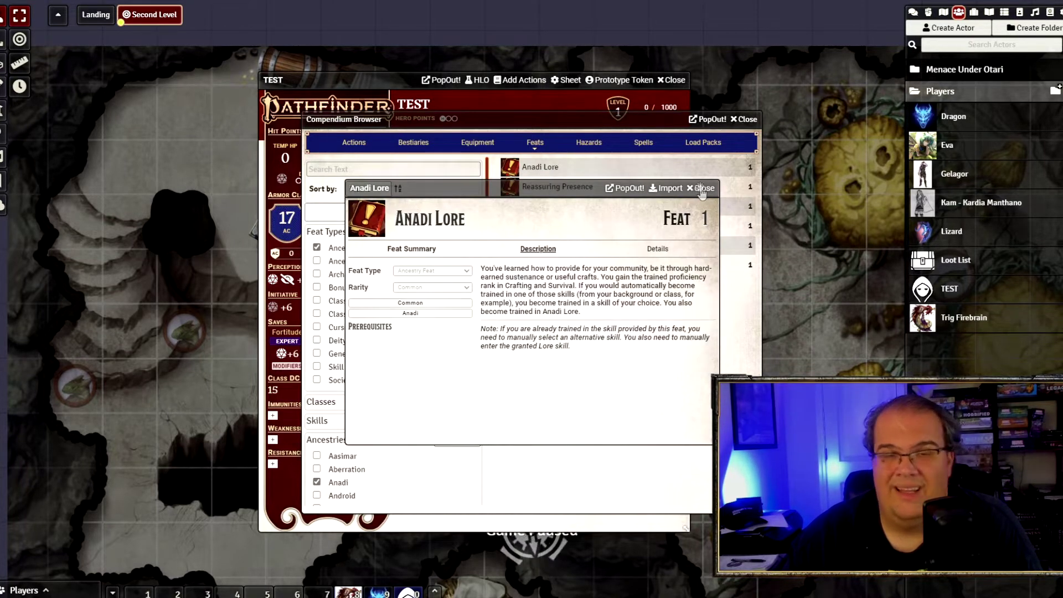
pyautogui.press('Escape')
# - Drag Reassuring Presence into the level 1 ancestry feat slot and close the browser
pyautogui.moveTo(608, 123); pyautogui.dragTo(897, 110)
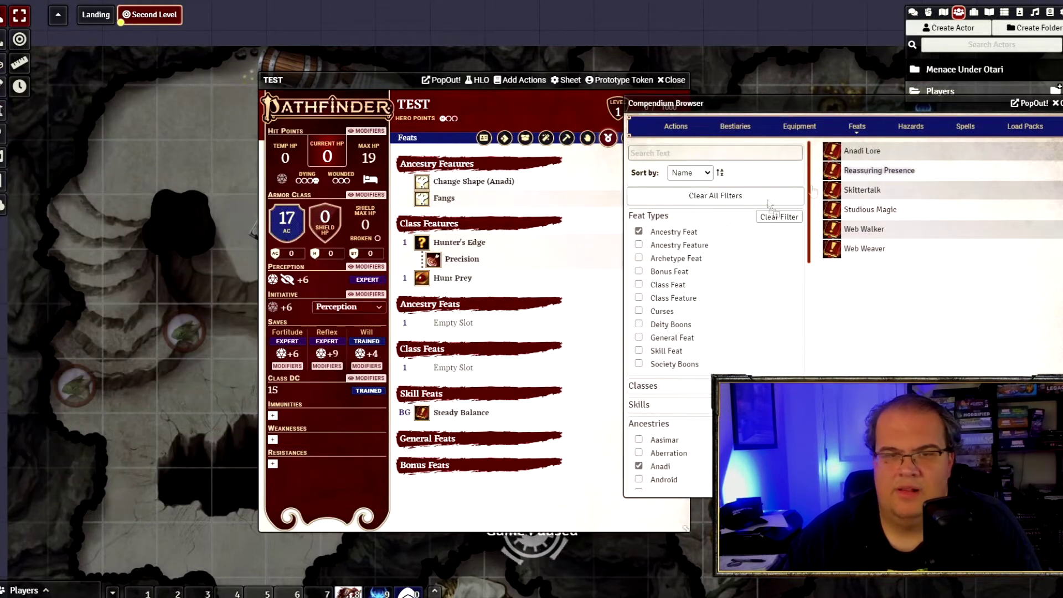
pyautogui.press('Escape')
pyautogui.moveTo(460, 329); pyautogui.dragTo(459, 326)
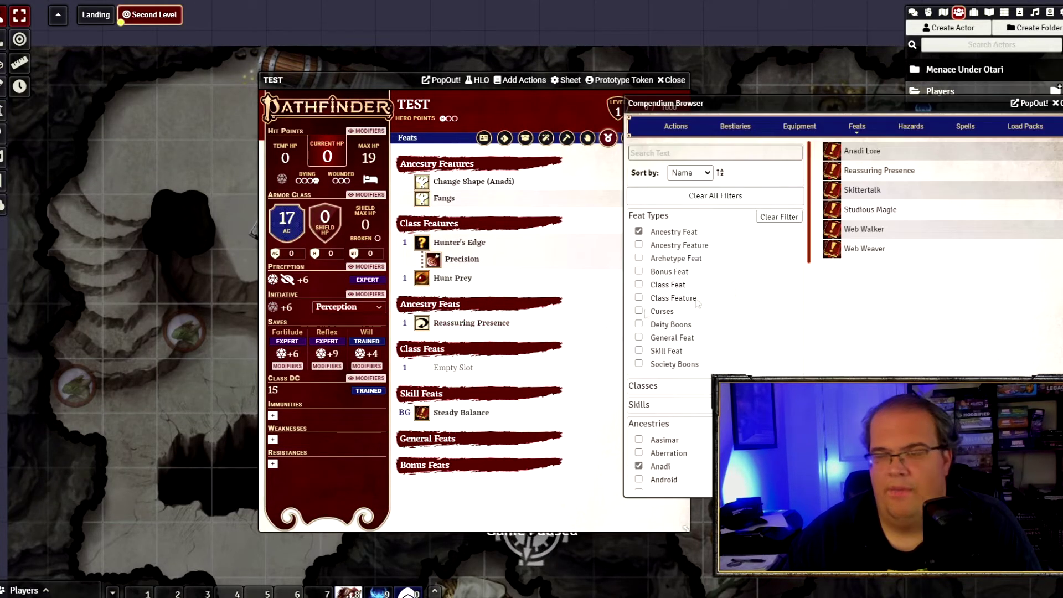
pyautogui.press('Escape')
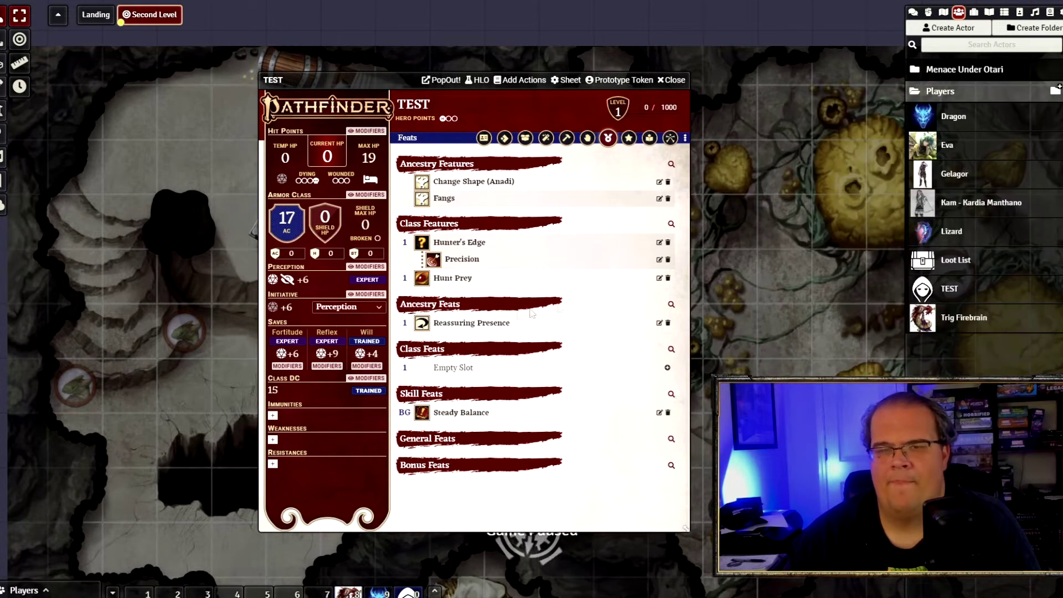
# - Read Reassuring Presence, then place Hunted Shot in the level 1 class feat slot
pyautogui.click(494, 324)
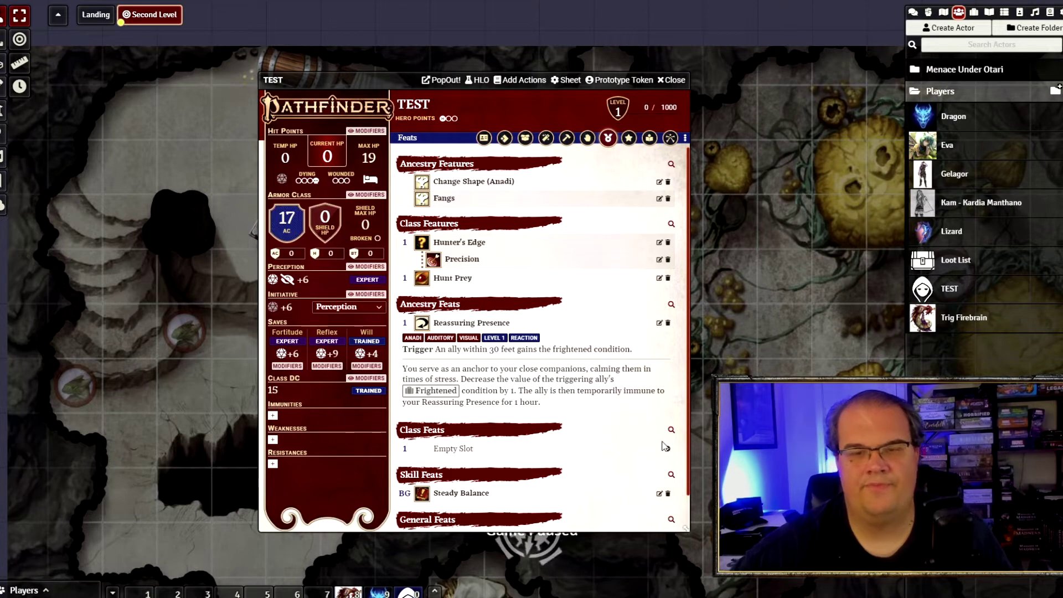
pyautogui.click(667, 449)
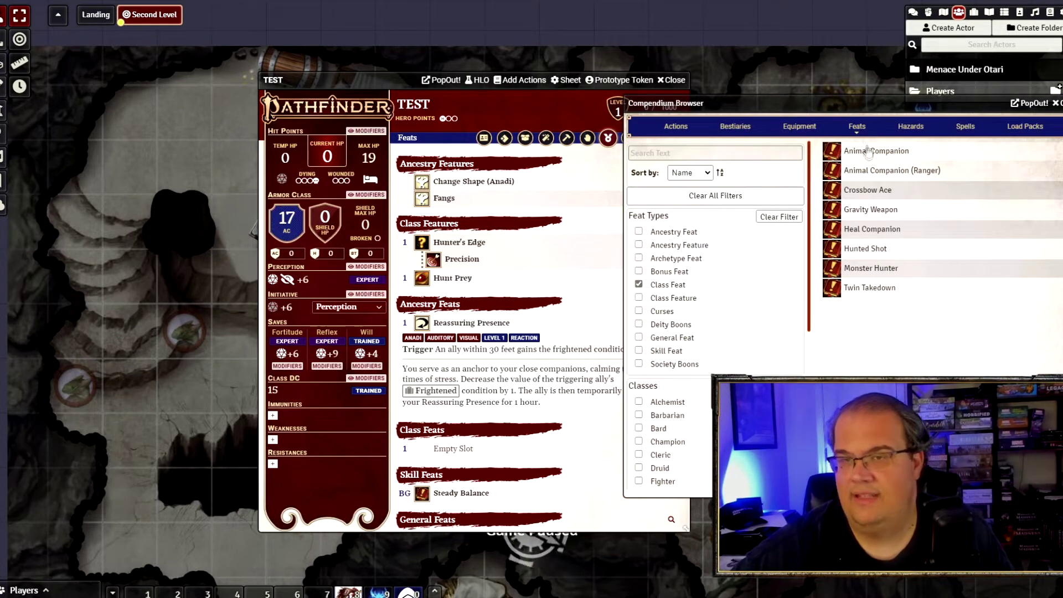
pyautogui.click(871, 250)
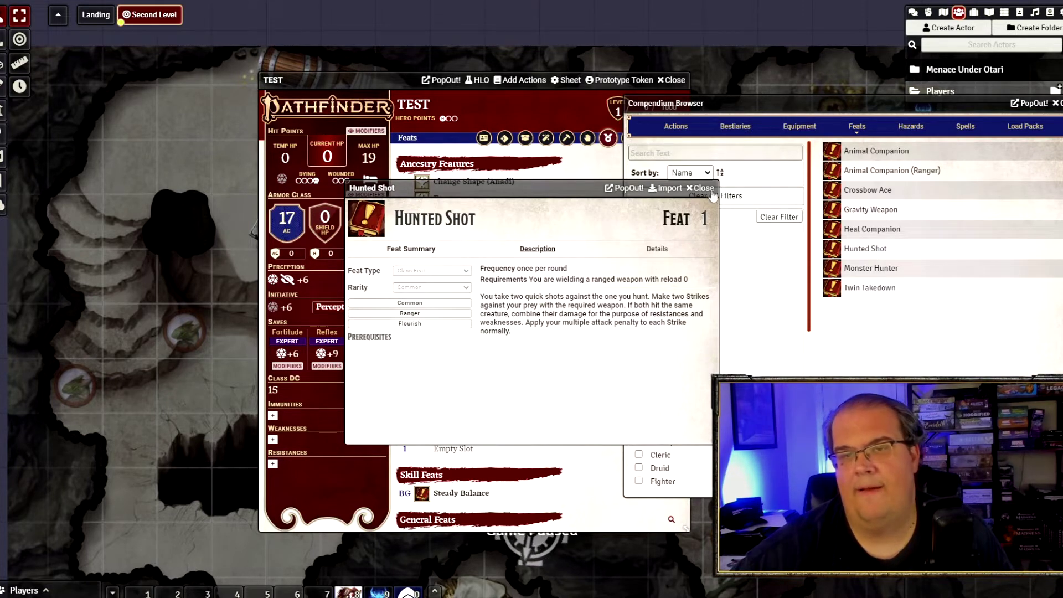
pyautogui.press('Escape')
pyautogui.moveTo(863, 246); pyautogui.dragTo(442, 449)
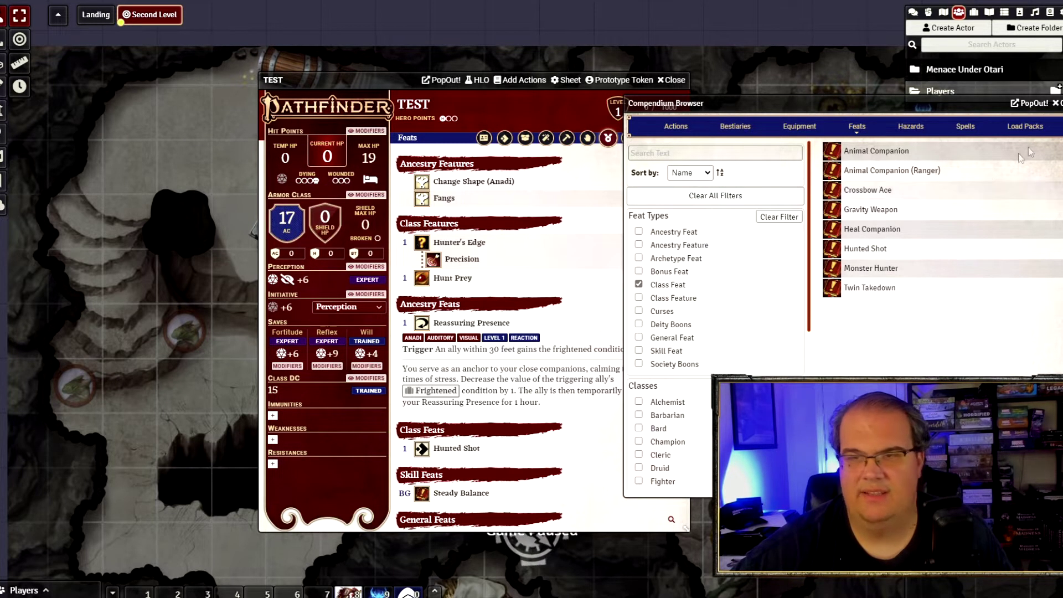
pyautogui.press('Escape')
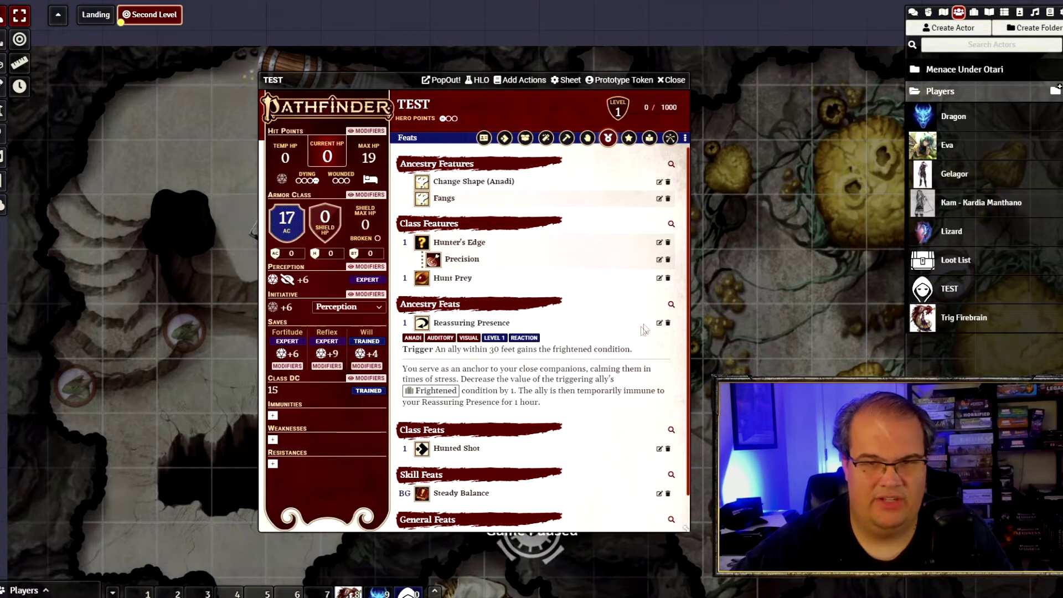
pyautogui.click(486, 140)
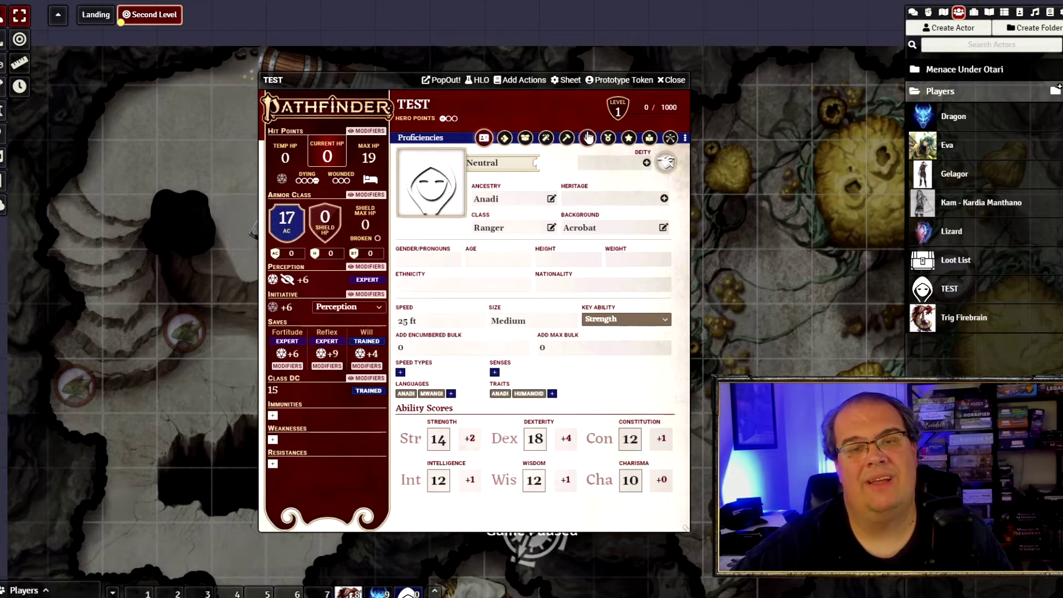
pyautogui.click(588, 138)
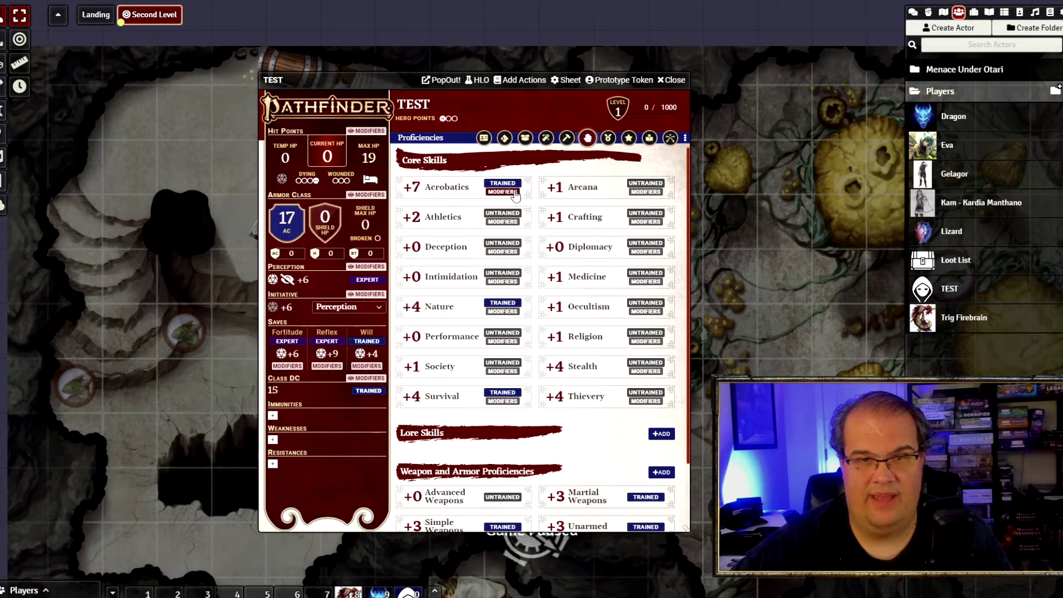
pyautogui.click(483, 138)
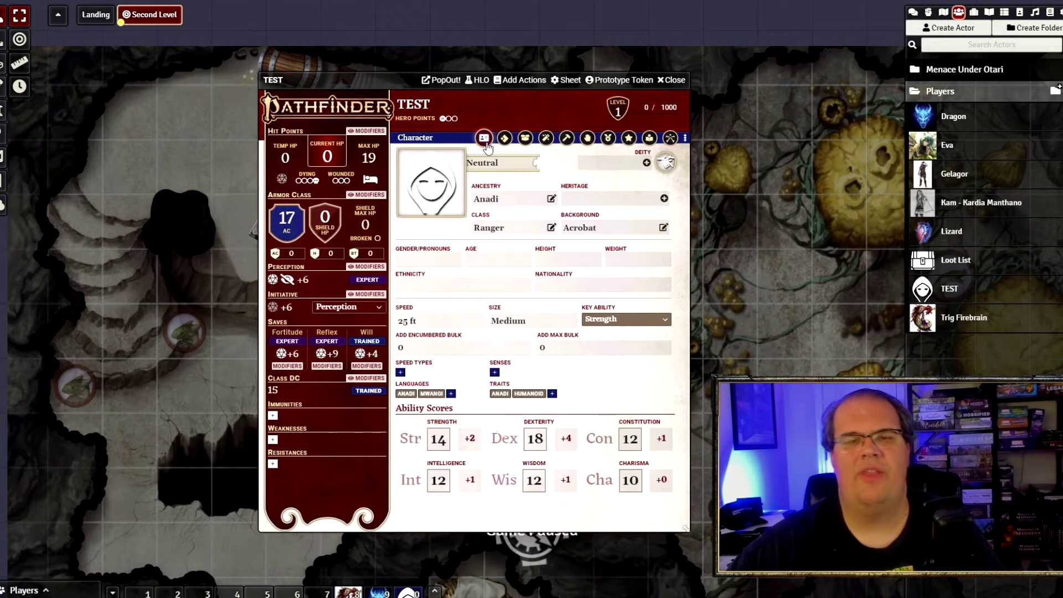
pyautogui.click(551, 227)
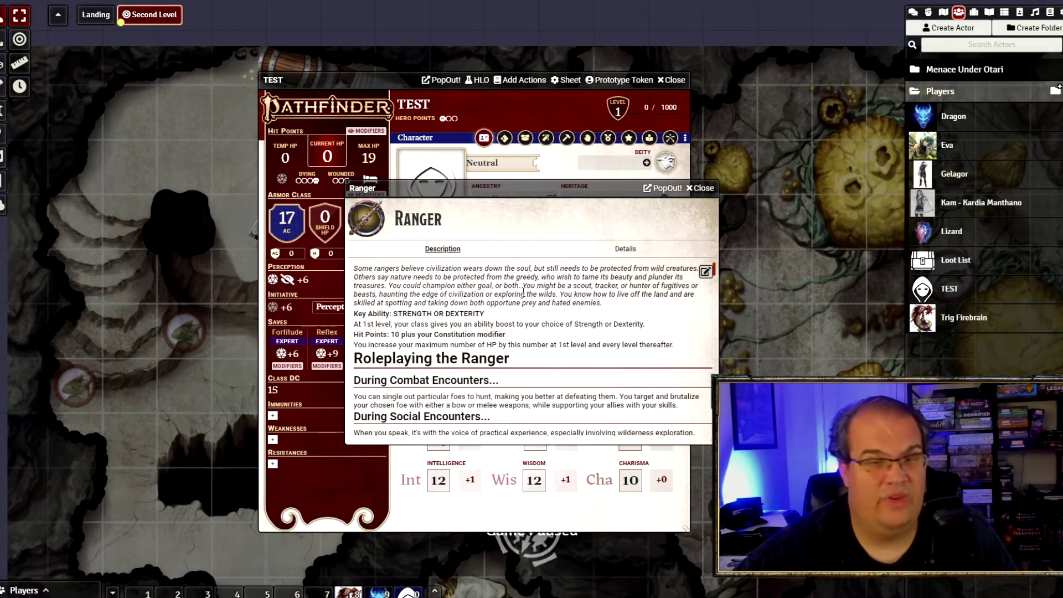
pyautogui.scroll(-5, 523, 292)
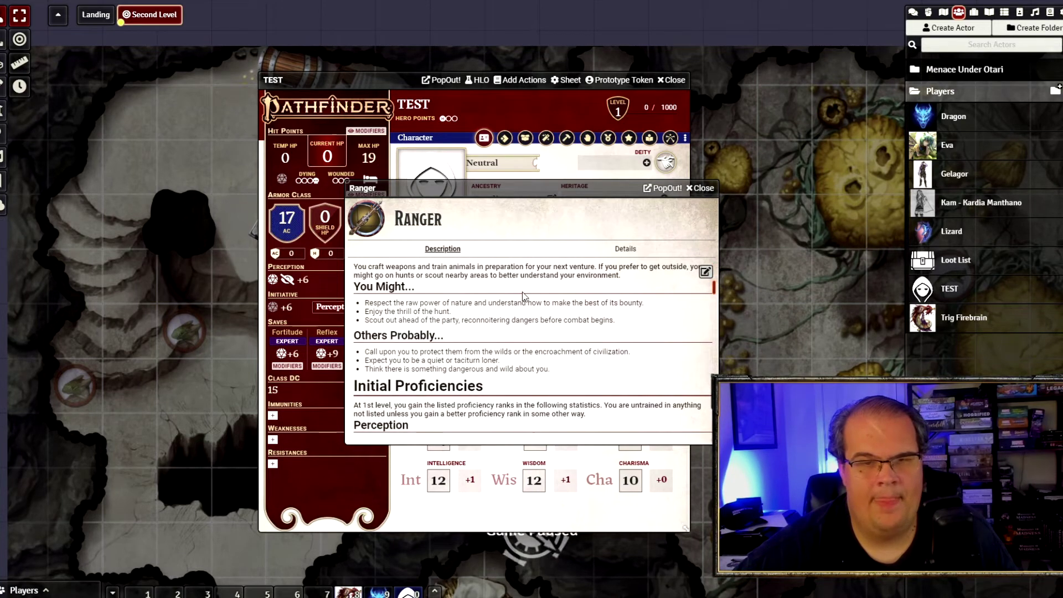
pyautogui.scroll(-3, 522, 295)
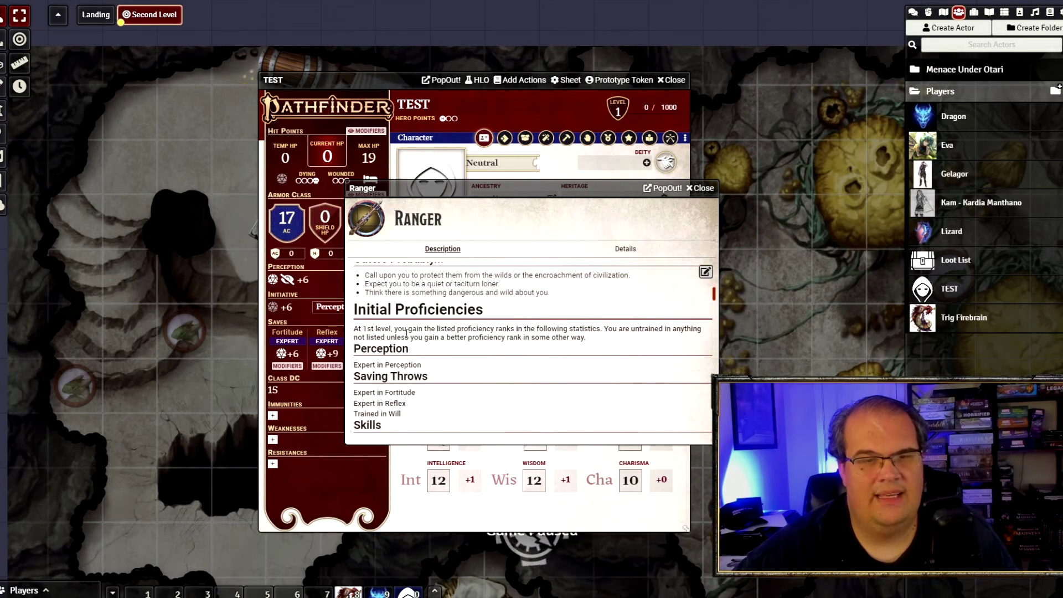
pyautogui.scroll(-2, 406, 332)
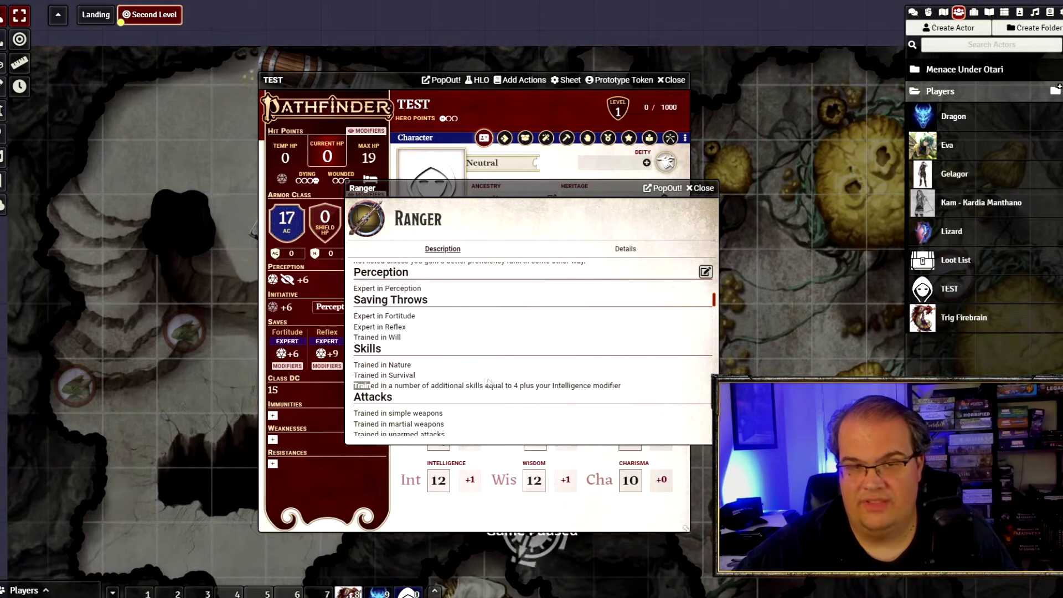
pyautogui.moveTo(487, 382); pyautogui.dragTo(616, 383)
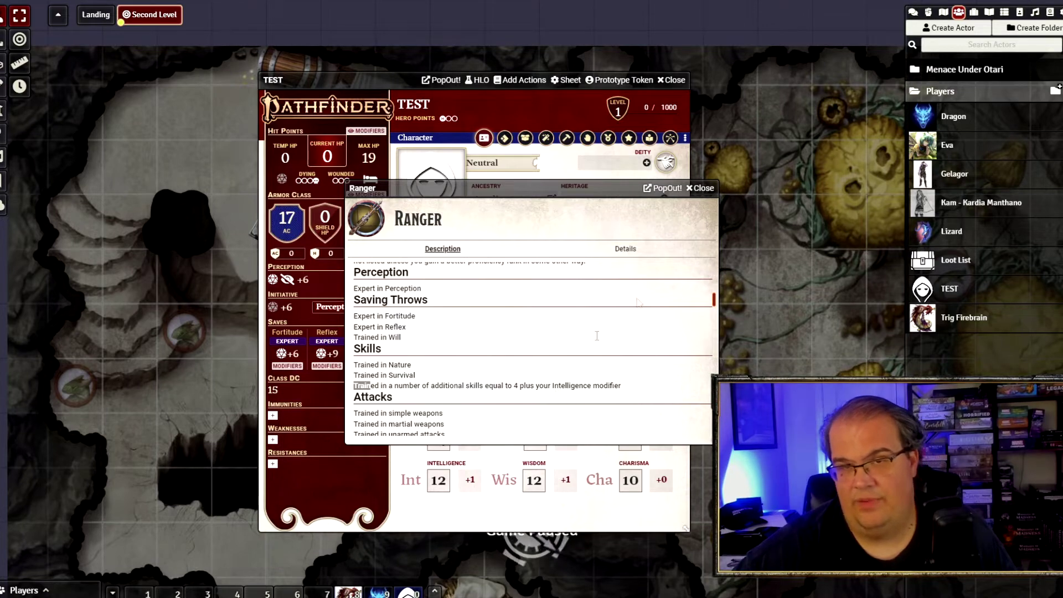
pyautogui.click(700, 191)
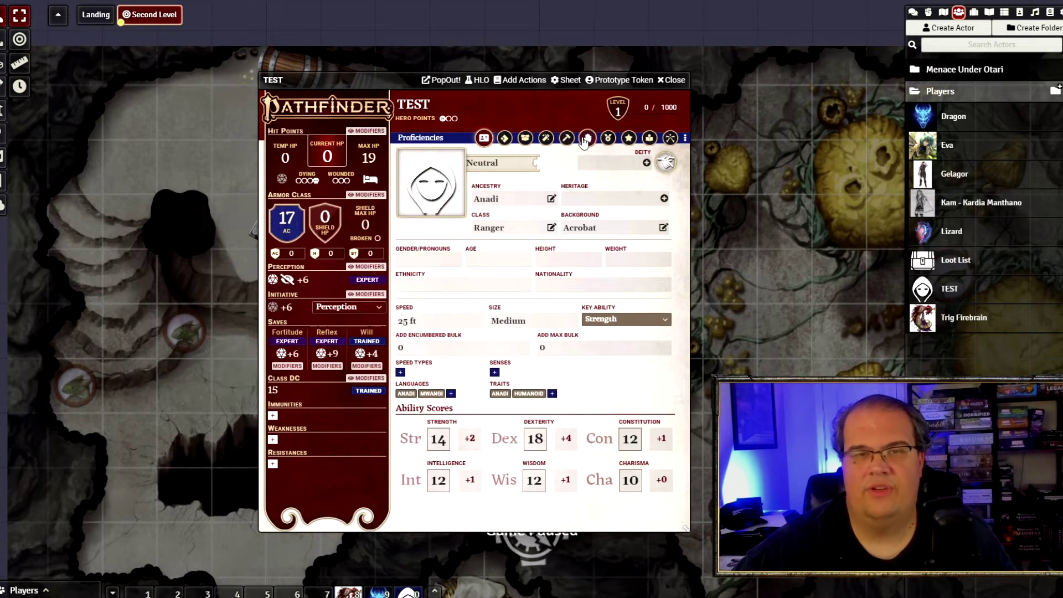
# - Mark Athletics, Thievery, Society, Stealth and Crafting as Trained, then go back to TEST's character details
pyautogui.click(585, 139)
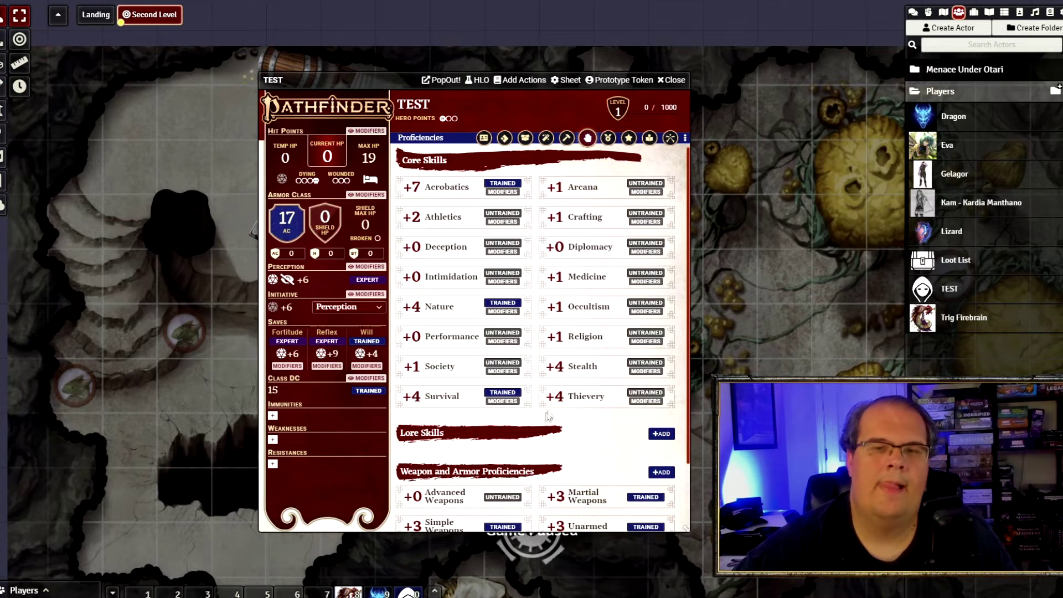
pyautogui.click(503, 214)
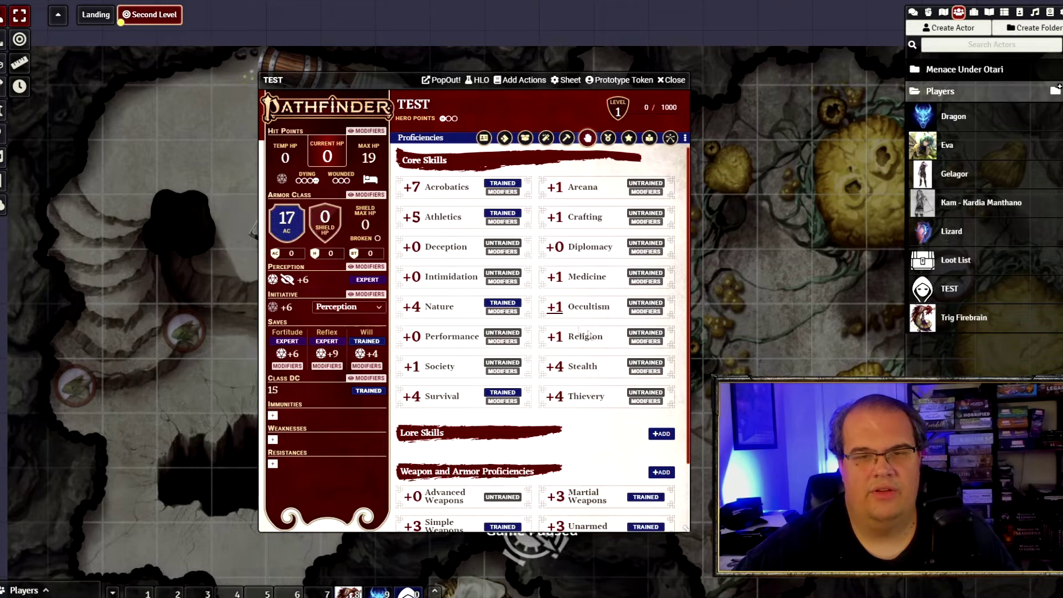
pyautogui.click(646, 392)
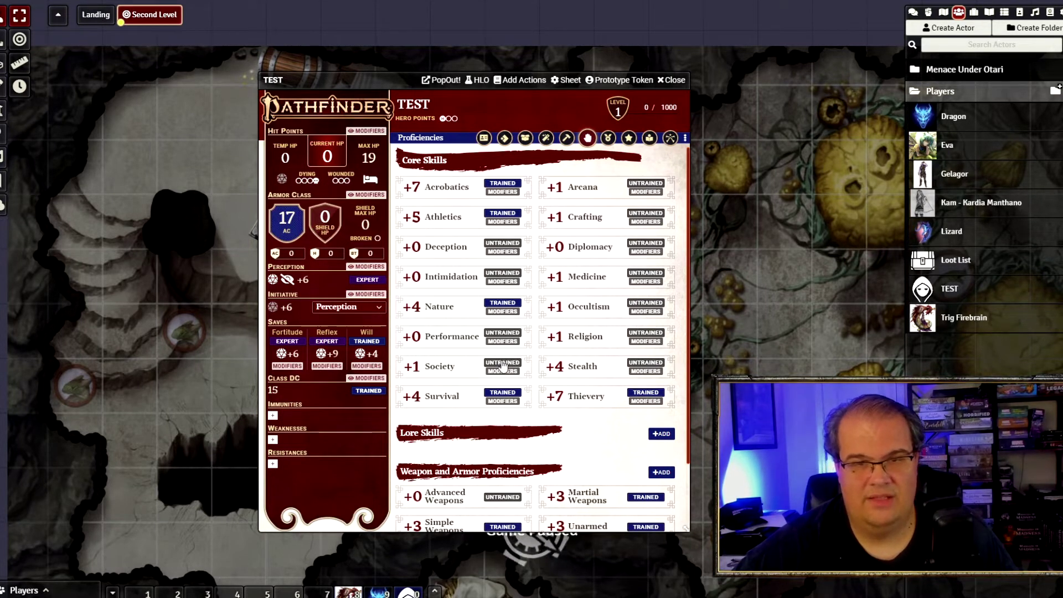
pyautogui.click(508, 378)
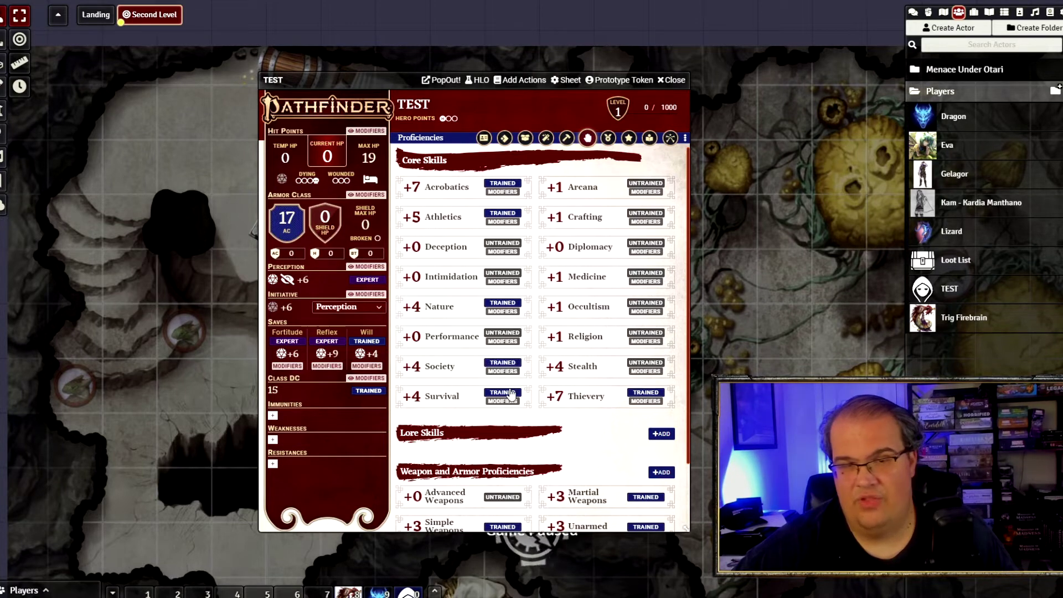
pyautogui.click(646, 364)
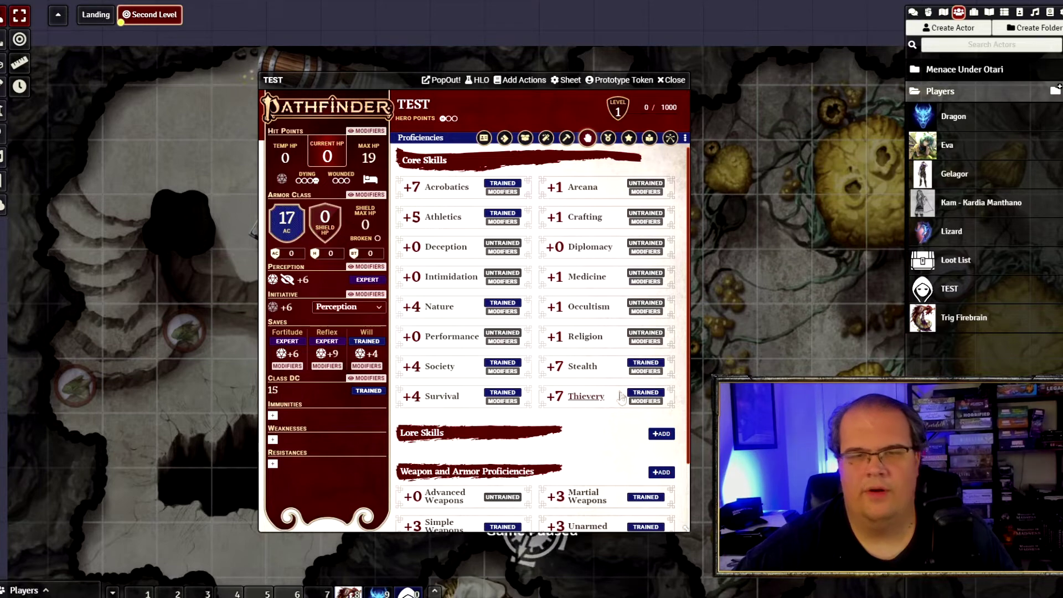
pyautogui.click(645, 213)
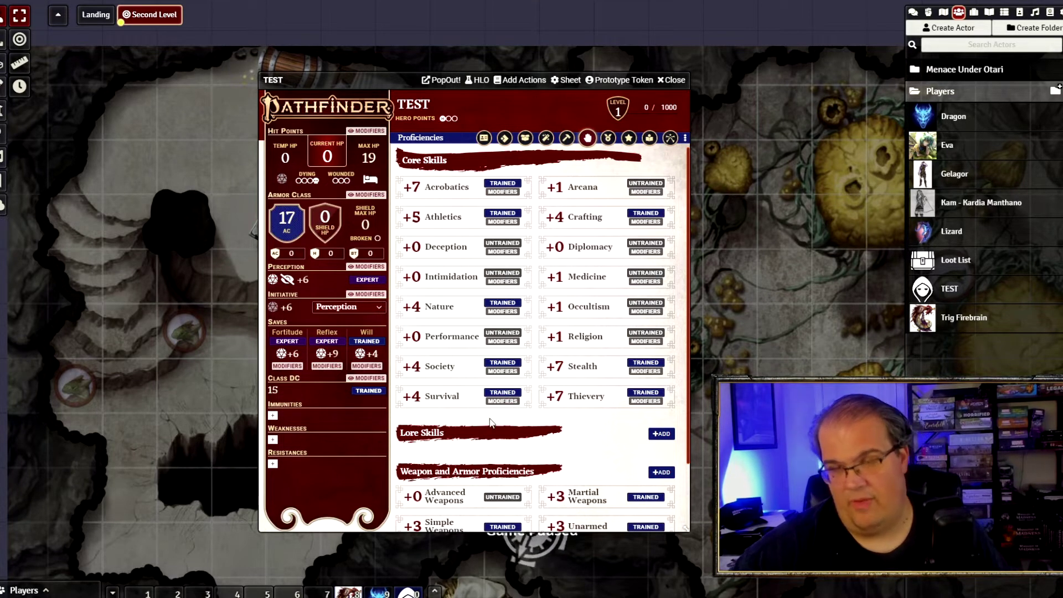
pyautogui.scroll(-2, 493, 423)
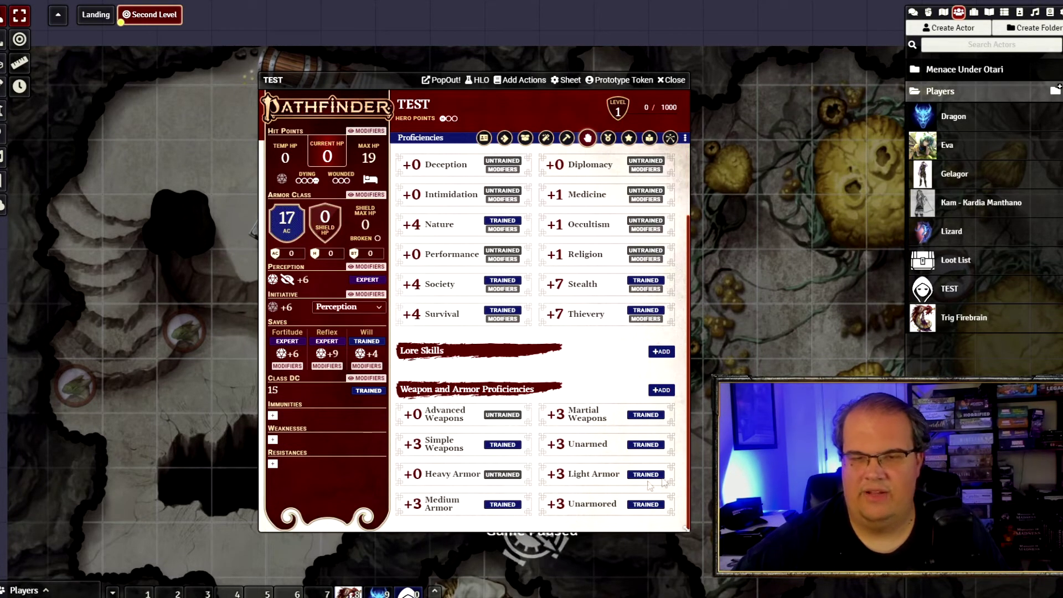
pyautogui.click(482, 137)
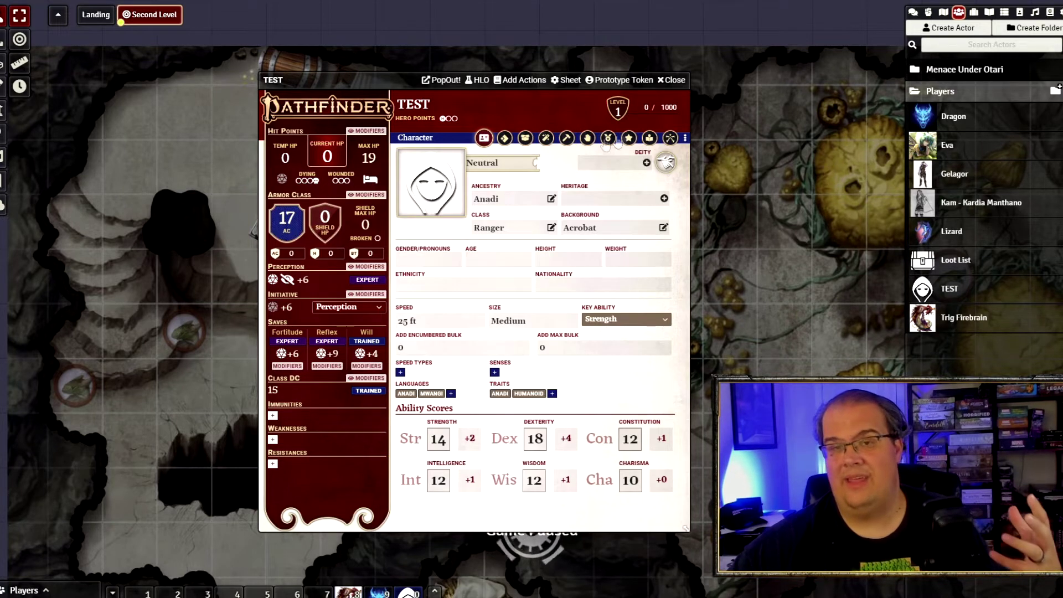
# - Drag Erastil from the Deities compendium onto TEST's sheet, then close the compendium
pyautogui.click(646, 163)
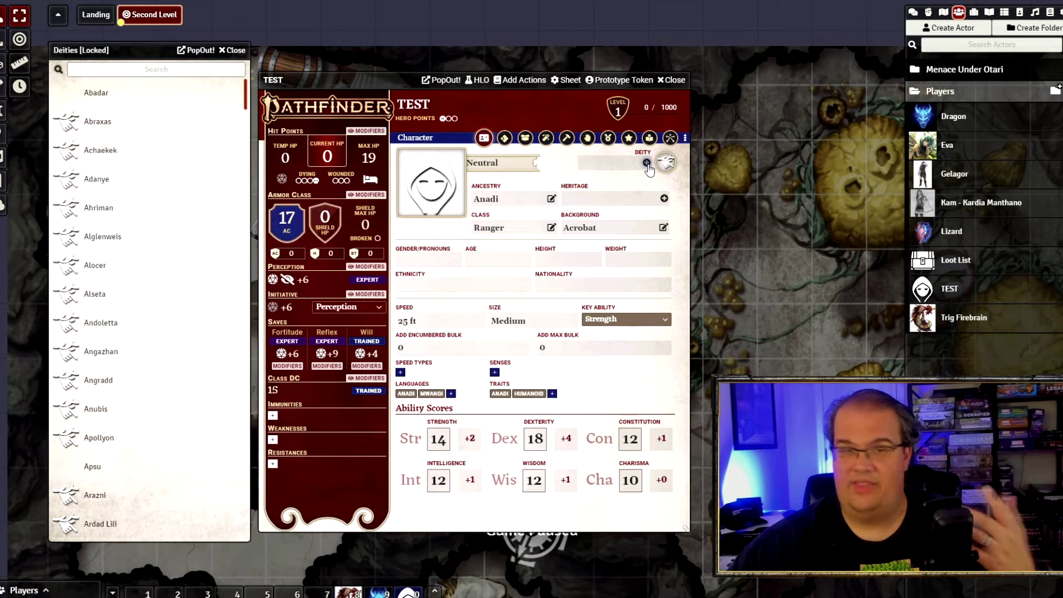
pyautogui.scroll(-2, 109, 166)
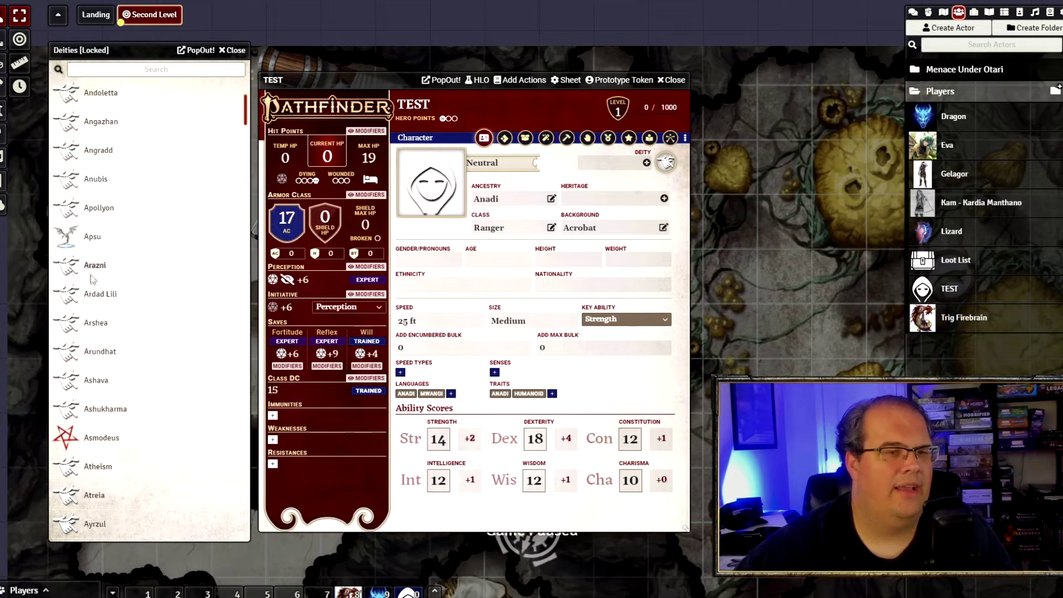
pyautogui.scroll(-3, 113, 306)
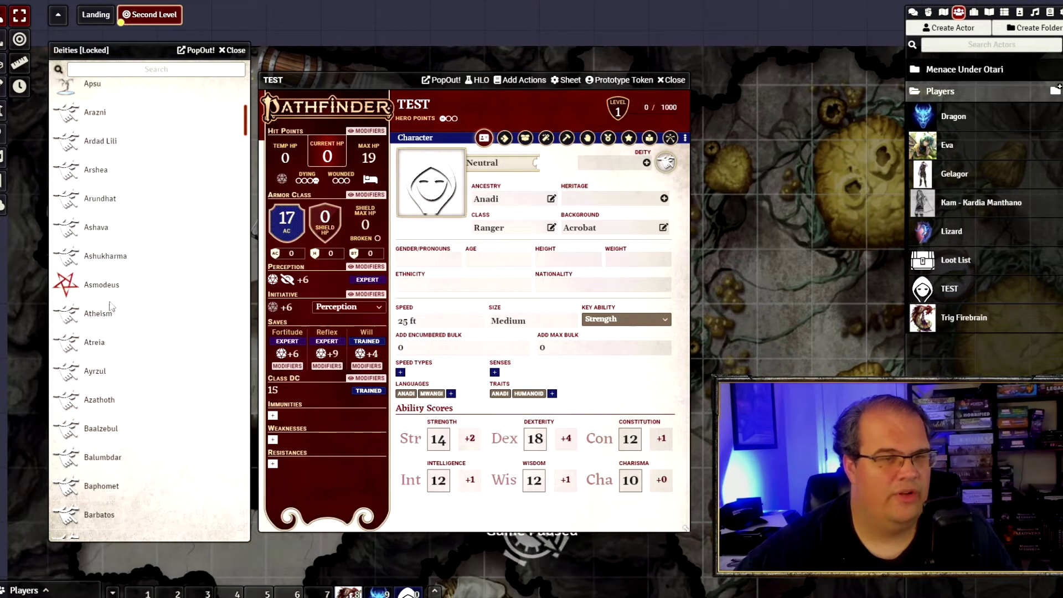
pyautogui.scroll(-5, 106, 276)
pyautogui.scroll(-5, 102, 277)
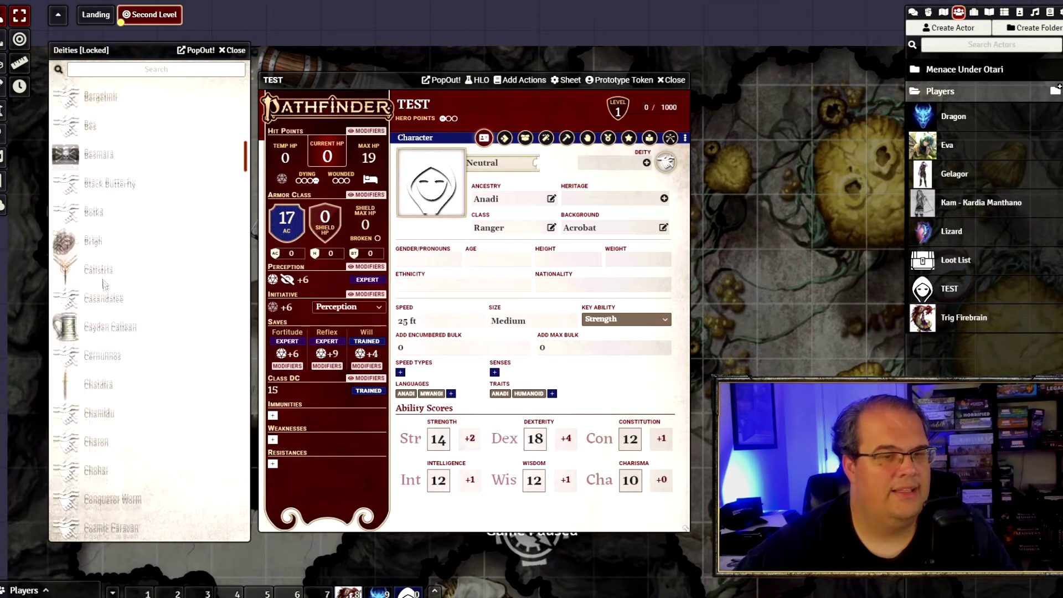
pyautogui.scroll(-5, 104, 299)
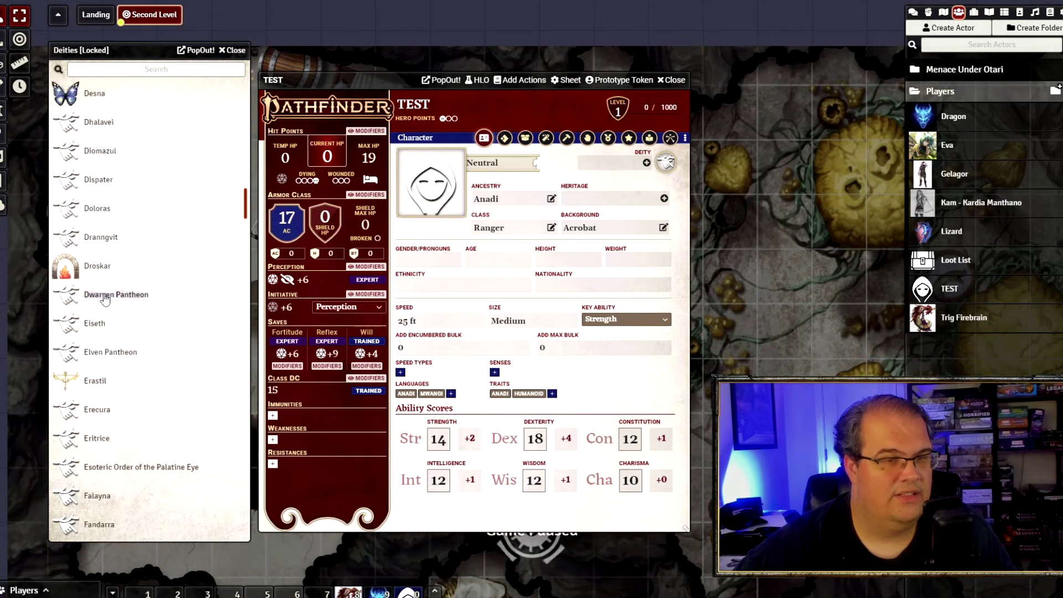
pyautogui.moveTo(597, 199); pyautogui.dragTo(596, 196)
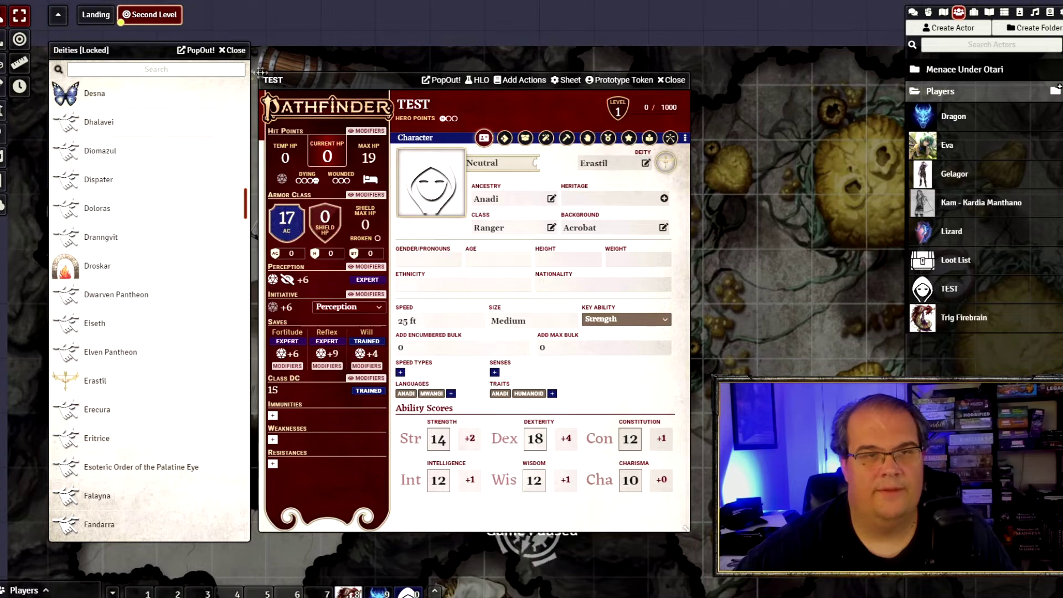
pyautogui.click(235, 50)
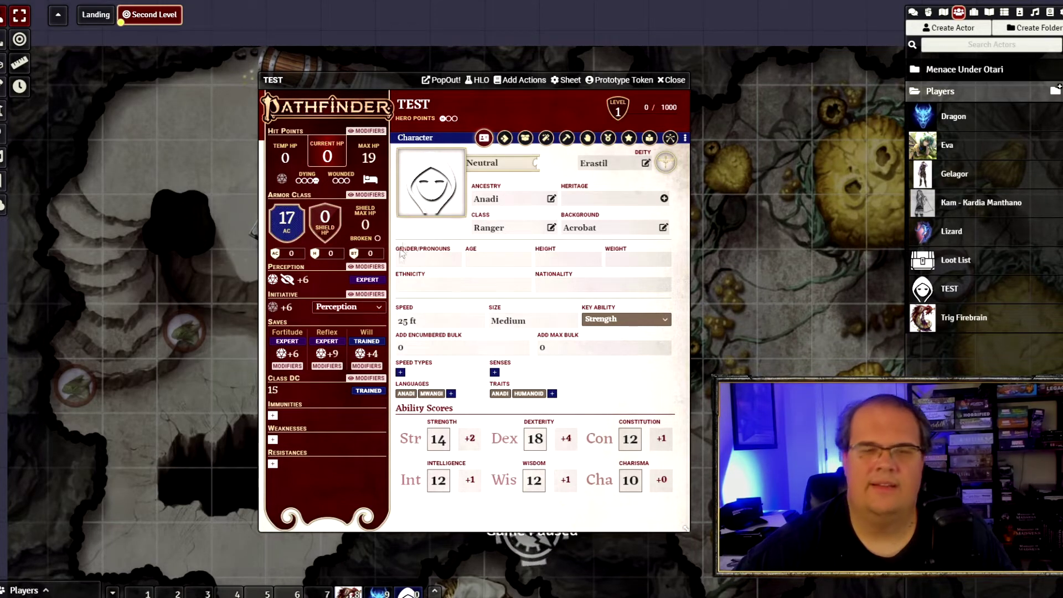
# - Choose Dexterity as key ability (class DC 17) and Chaotic Neutral as alignment
pyautogui.click(636, 319)
pyautogui.click(620, 349)
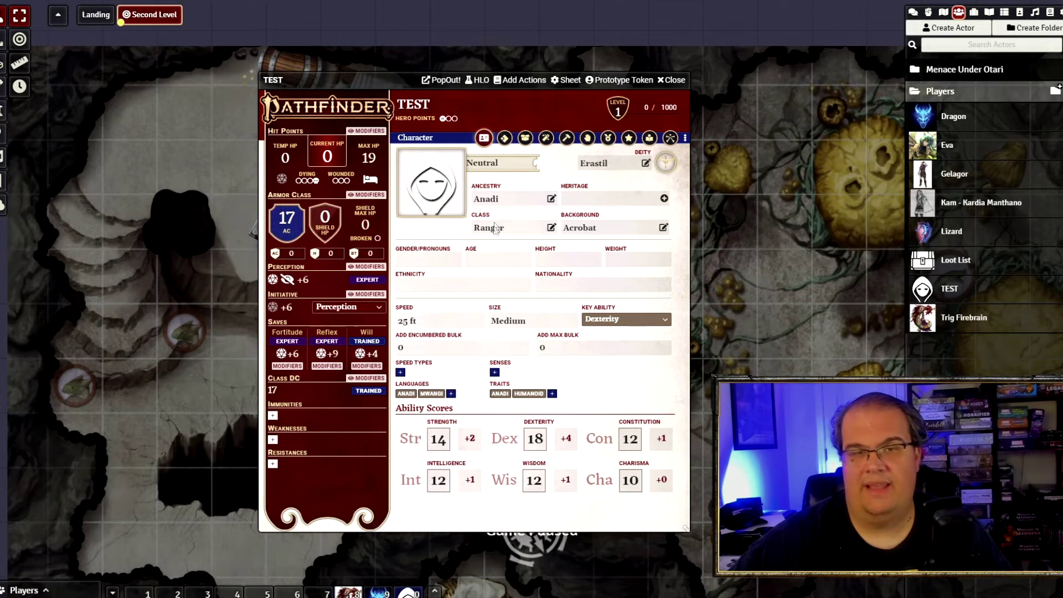
pyautogui.press('Down')
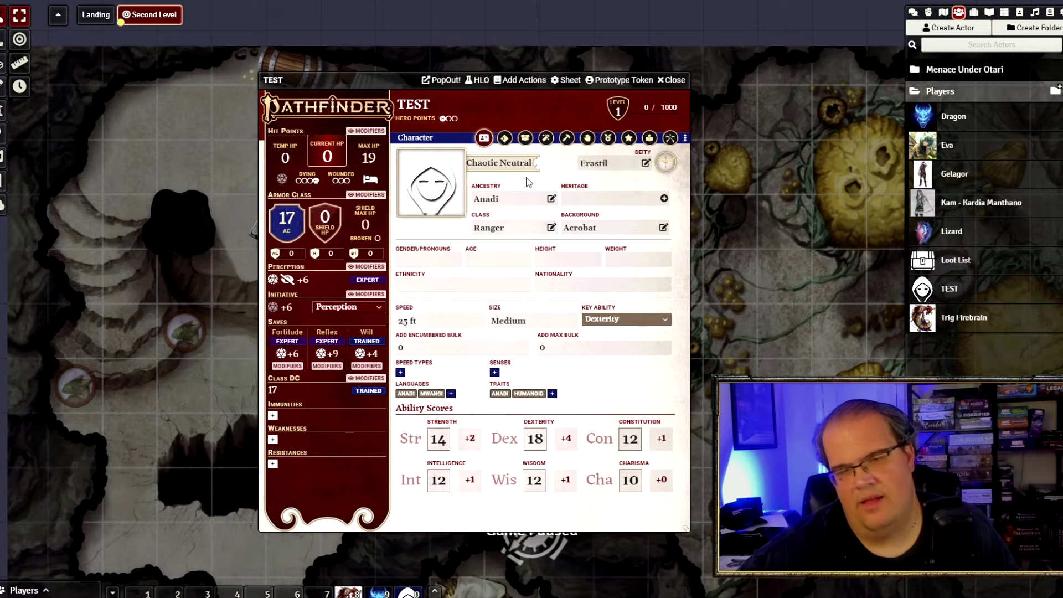